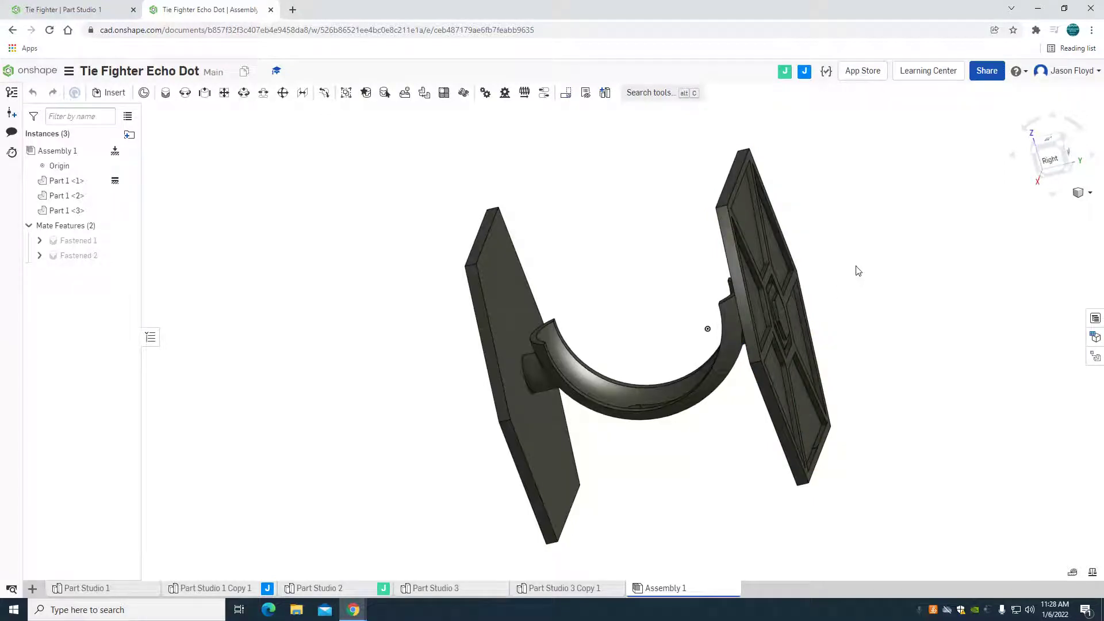
# Orbit the assembly and look through the other part studios, then return to the assembly
pyautogui.moveTo(858, 269); pyautogui.dragTo(948, 231, button='right')
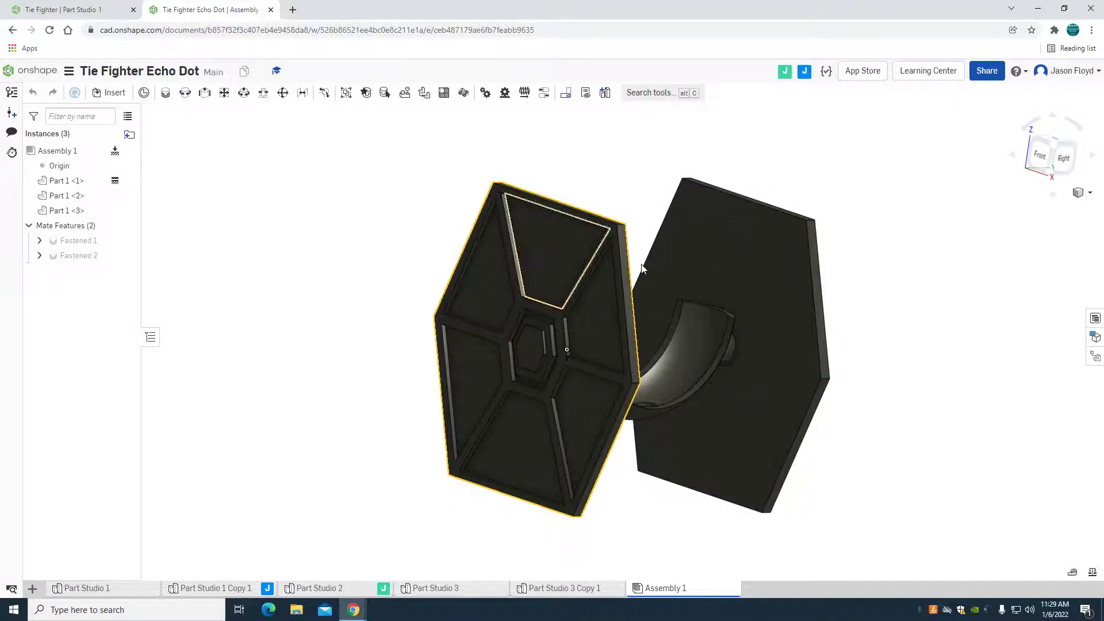
pyautogui.moveTo(888, 267); pyautogui.dragTo(824, 276, button='right')
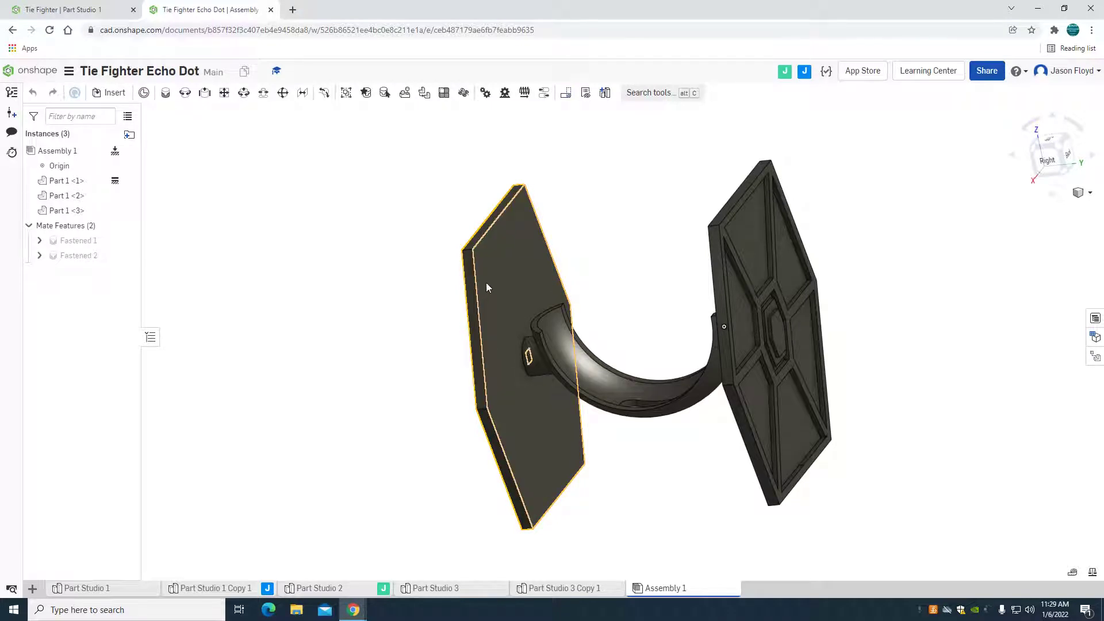
pyautogui.moveTo(486, 287); pyautogui.dragTo(455, 305, button='right')
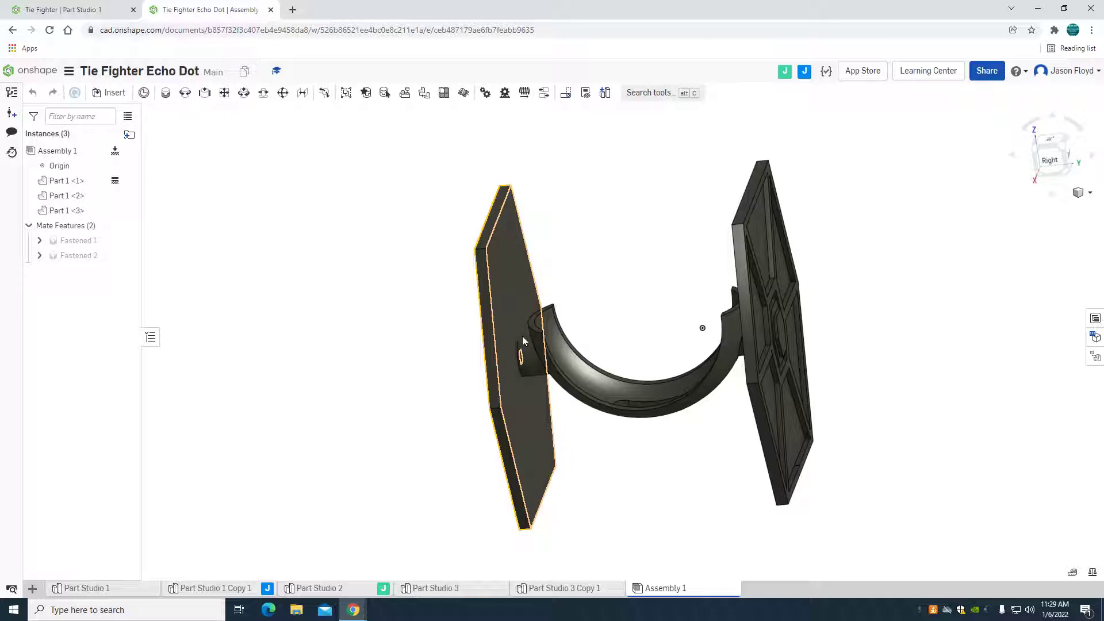
pyautogui.moveTo(522, 336); pyautogui.dragTo(425, 598, button='right')
pyautogui.click(592, 587)
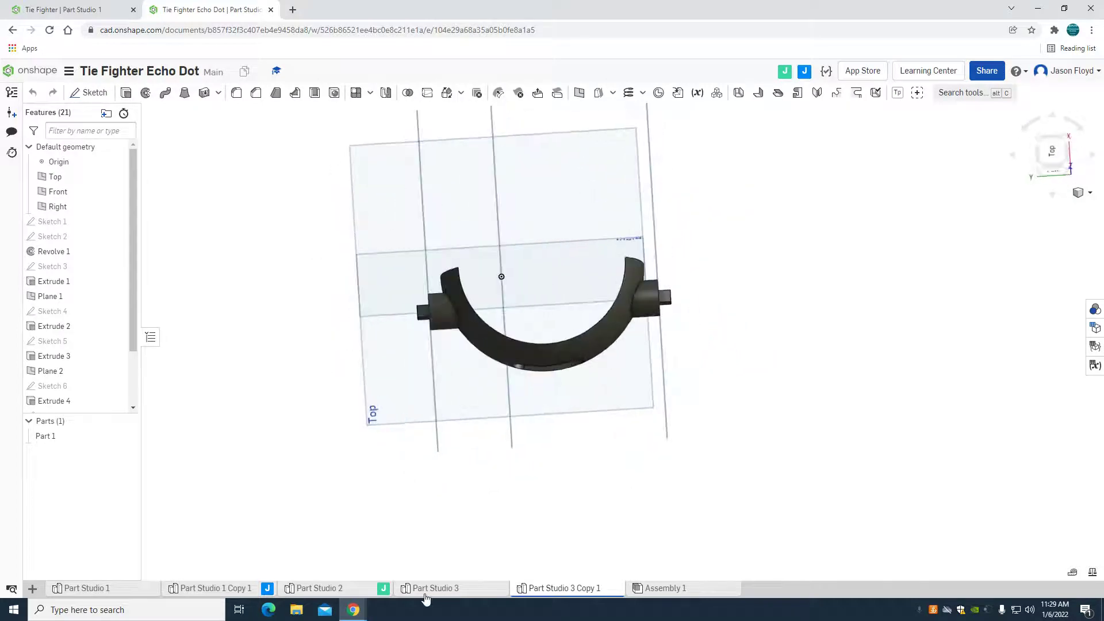
pyautogui.click(435, 588)
pyautogui.moveTo(435, 557); pyautogui.dragTo(275, 426, button='right')
pyautogui.click(341, 588)
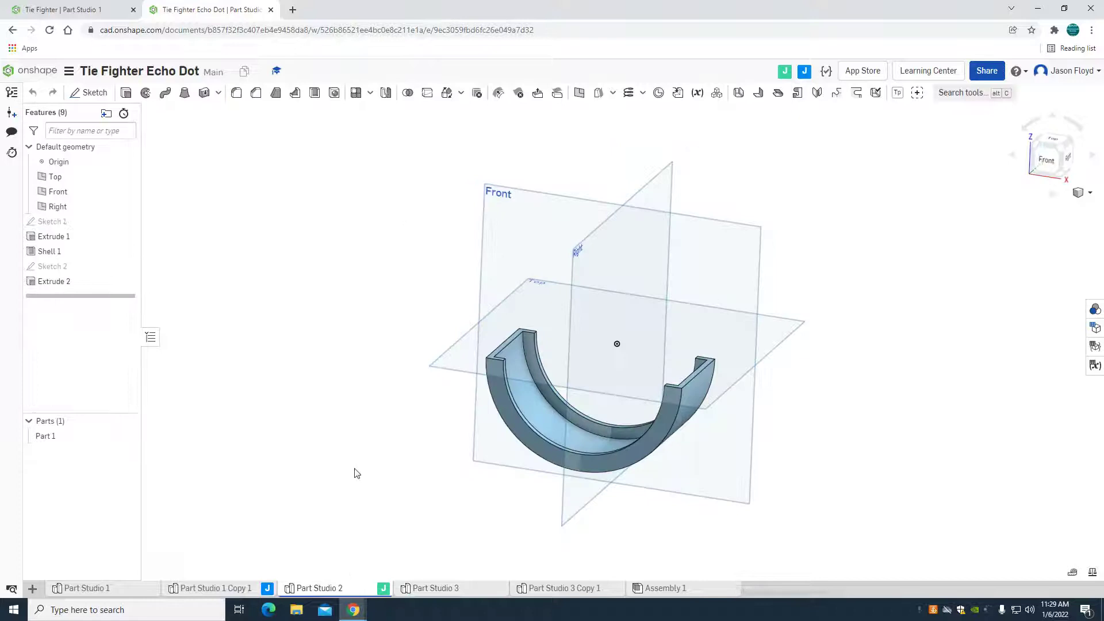
pyautogui.moveTo(353, 471); pyautogui.dragTo(577, 557, button='right')
pyautogui.click(260, 590)
pyautogui.click(143, 587)
pyautogui.click(660, 589)
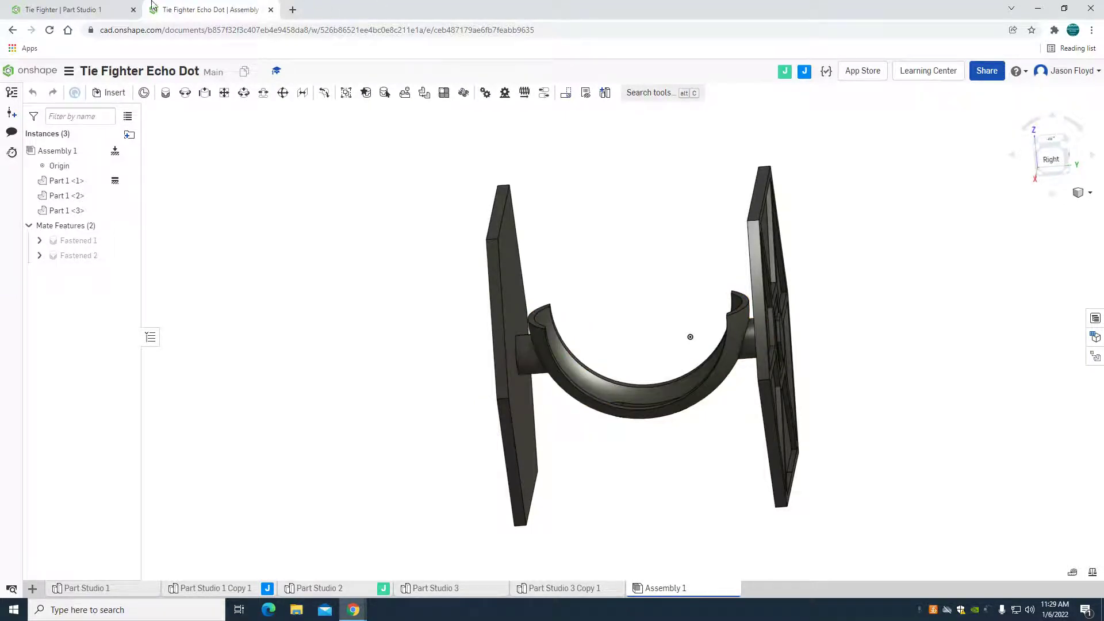
# Start a sketch on the Front plane in the Tie Fighter part studio, viewed straight on
pyautogui.click(103, 9)
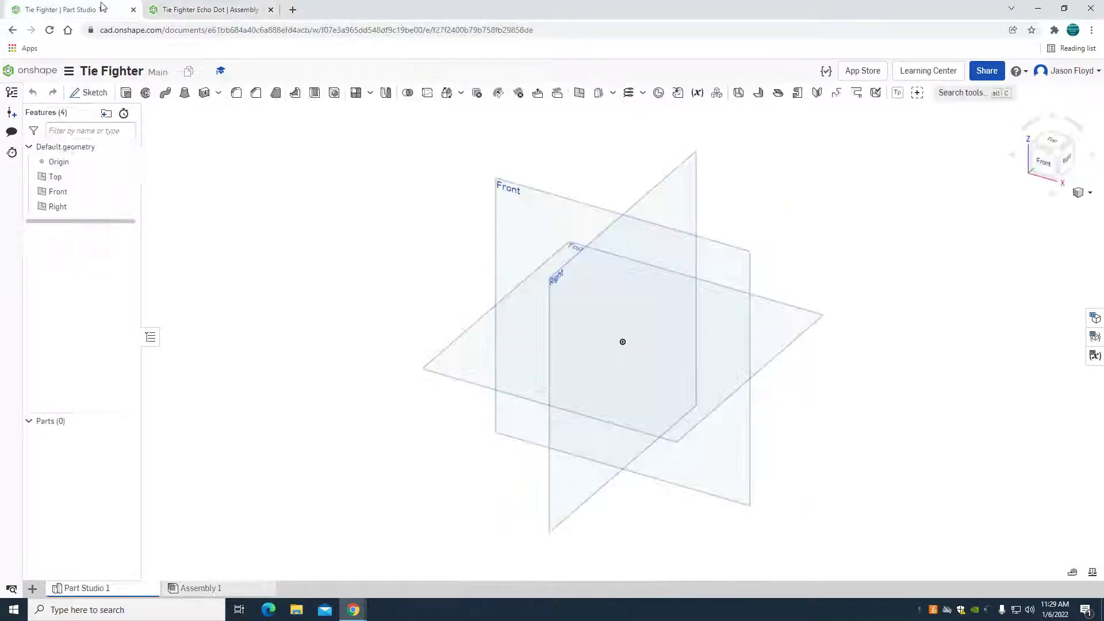
pyautogui.click(89, 92)
pyautogui.click(550, 220)
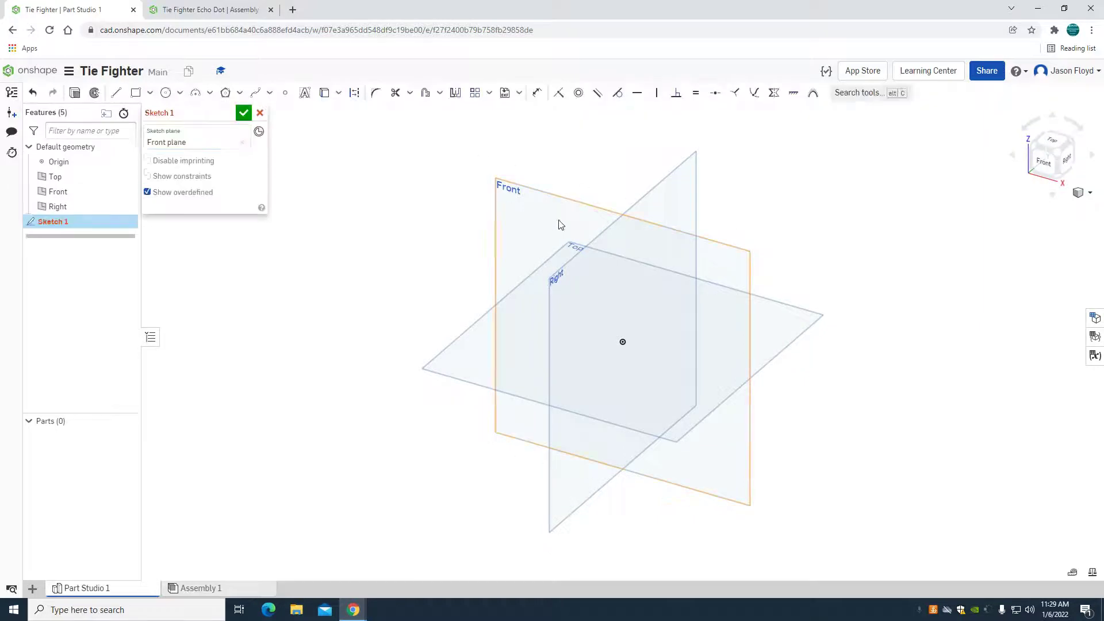
pyautogui.click(1044, 163)
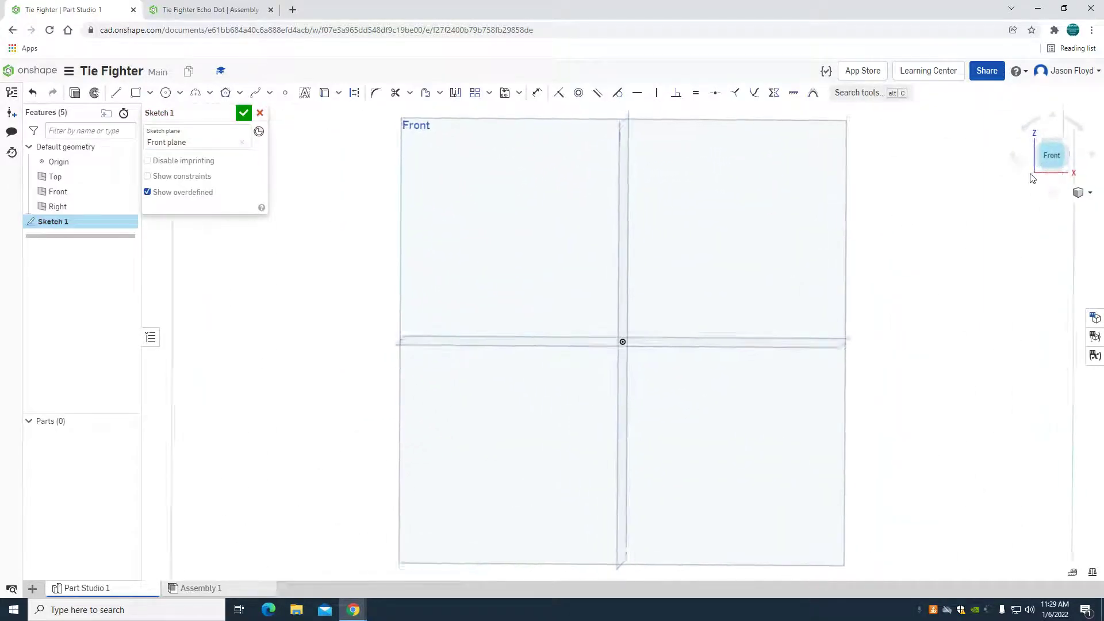
# Draw a 1.75 top line and a slanted line down to the horizontal axis
pyautogui.click(115, 93)
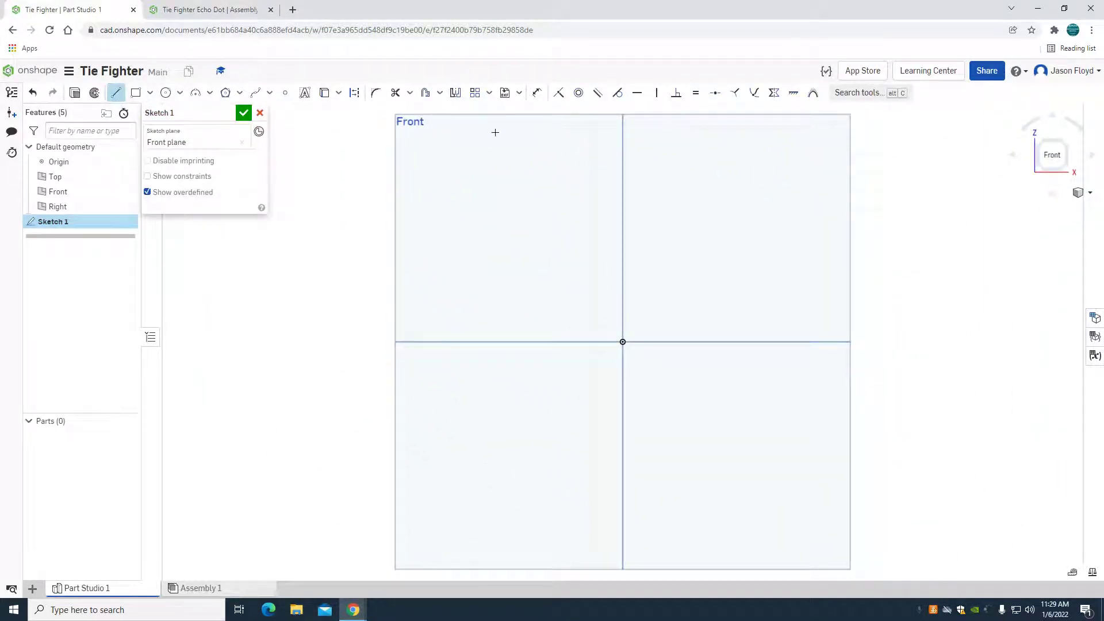
pyautogui.click(629, 129)
pyautogui.write('1.75')
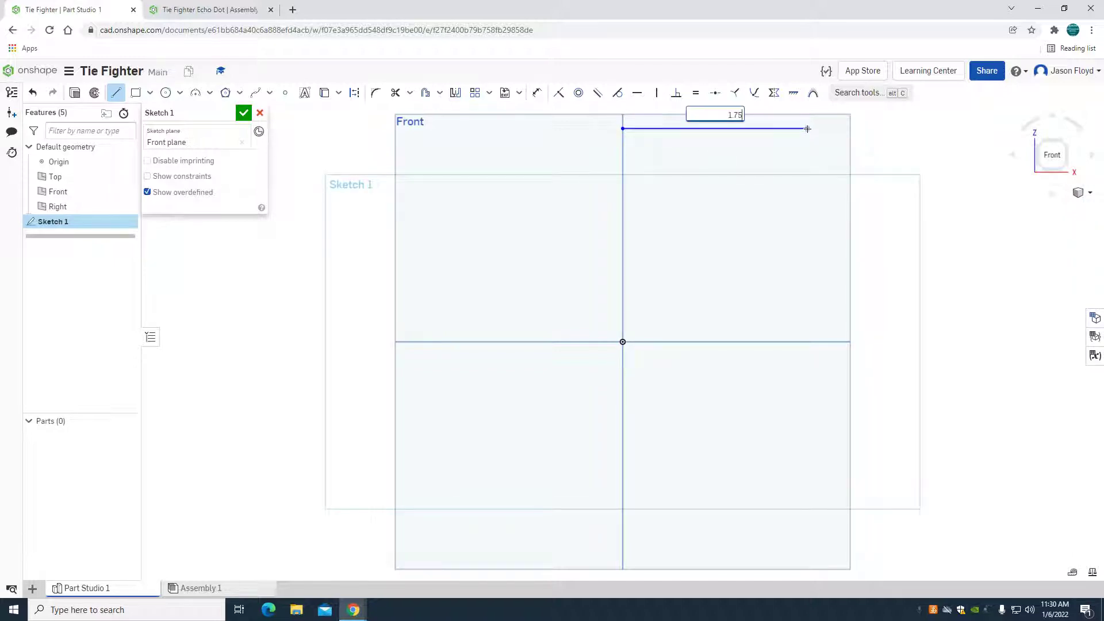
pyautogui.press('Return')
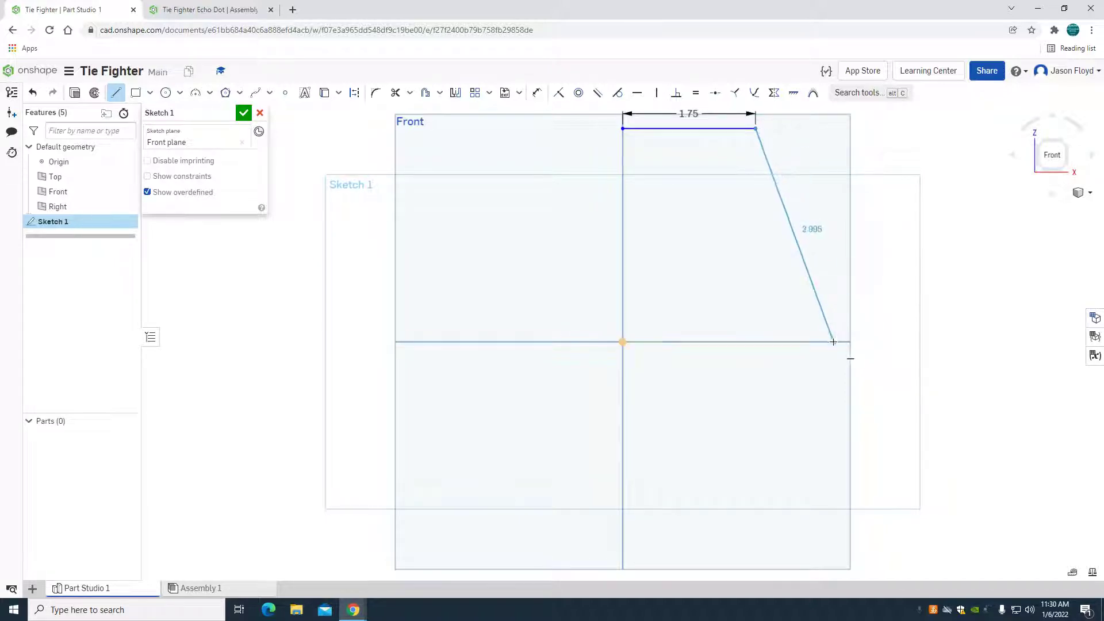
pyautogui.click(924, 343)
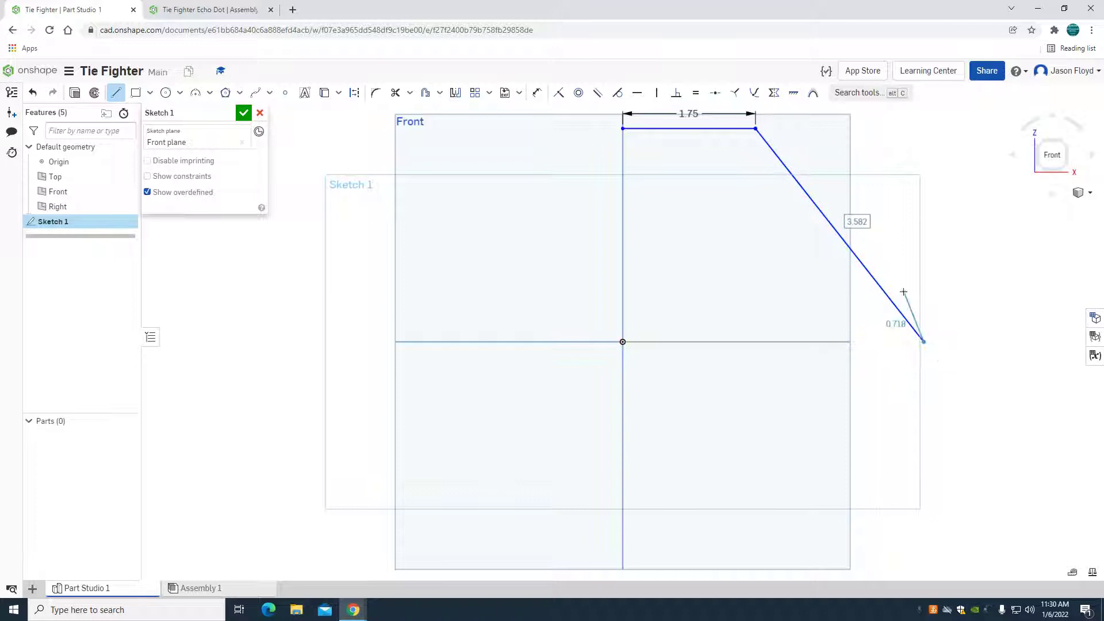
pyautogui.rightClick(912, 295)
pyautogui.click(928, 301)
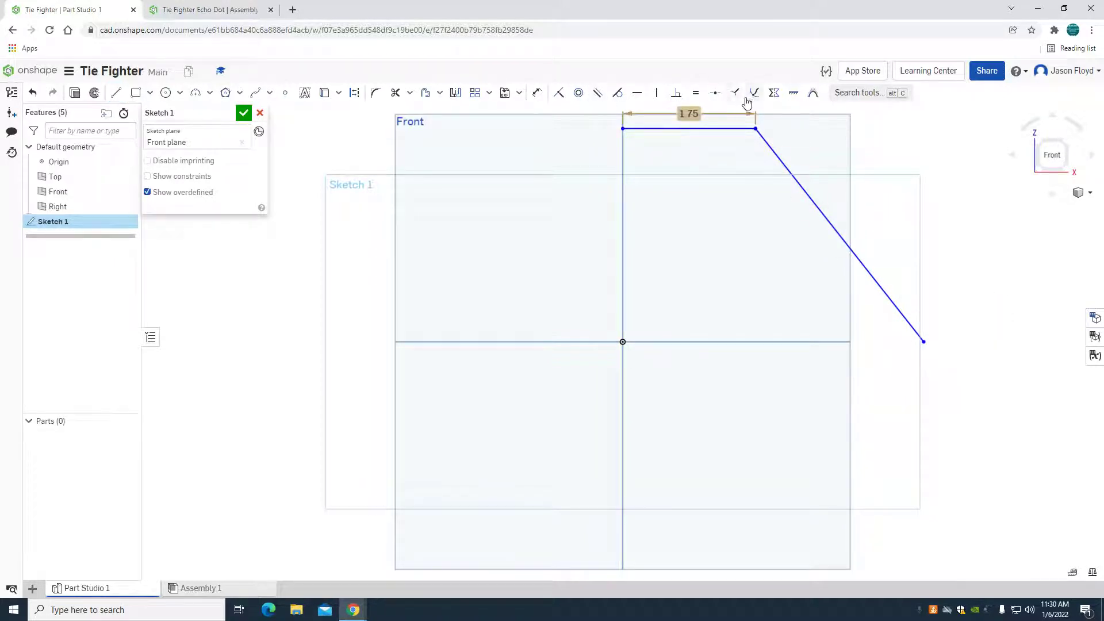
# Try an angle dimension between the slanted line and vertical axis, then undo the 38.268° result
pyautogui.click(538, 94)
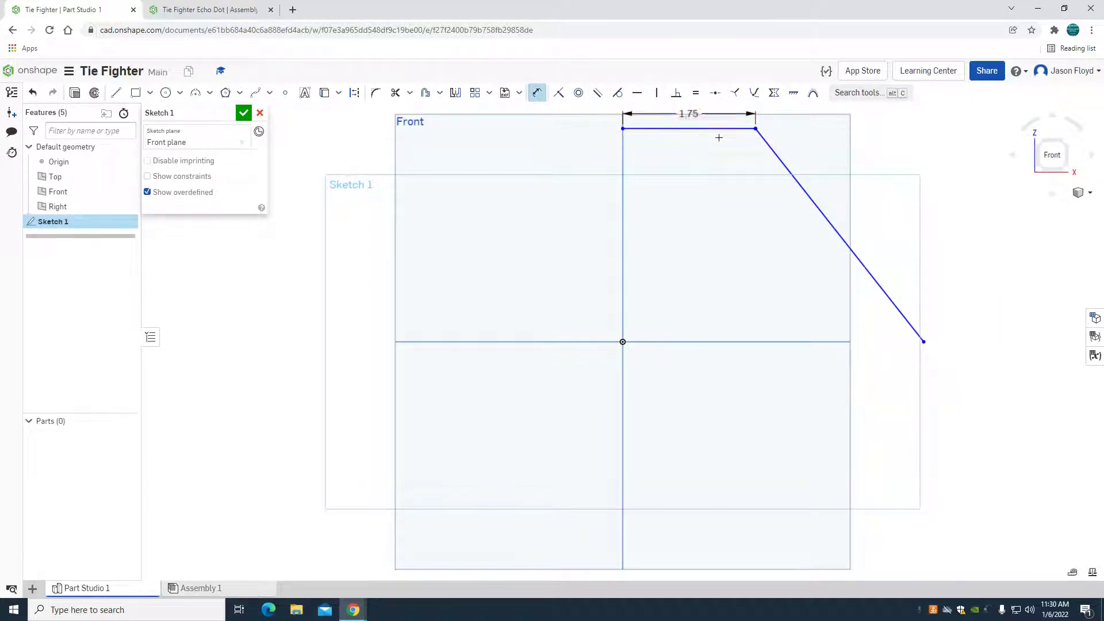
pyautogui.click(765, 145)
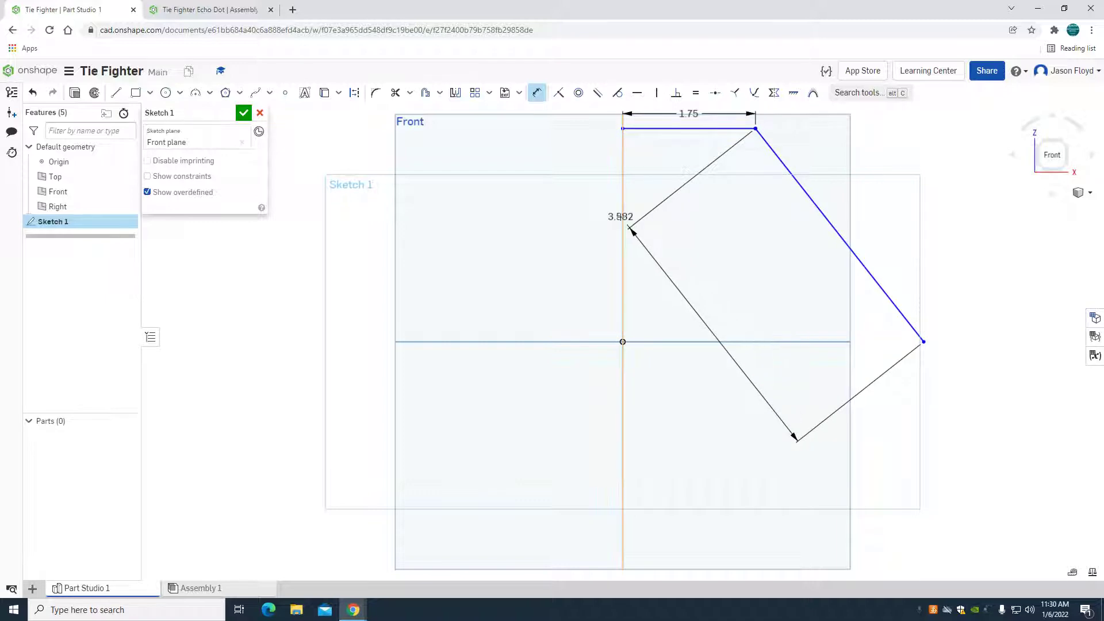
pyautogui.click(623, 219)
pyautogui.click(672, 236)
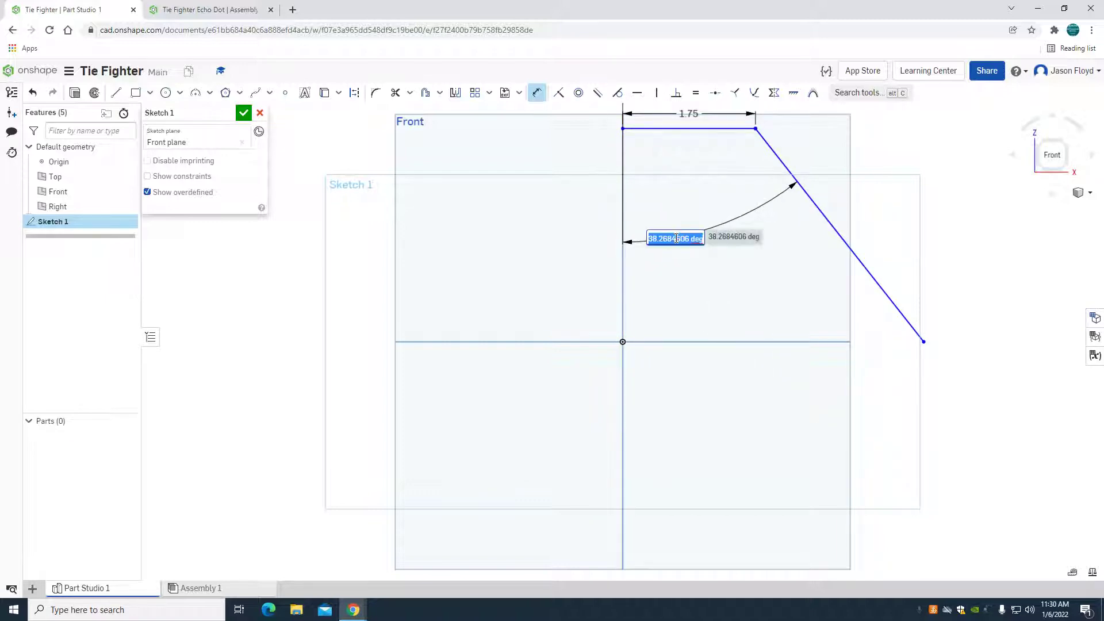
pyautogui.rightClick(677, 240)
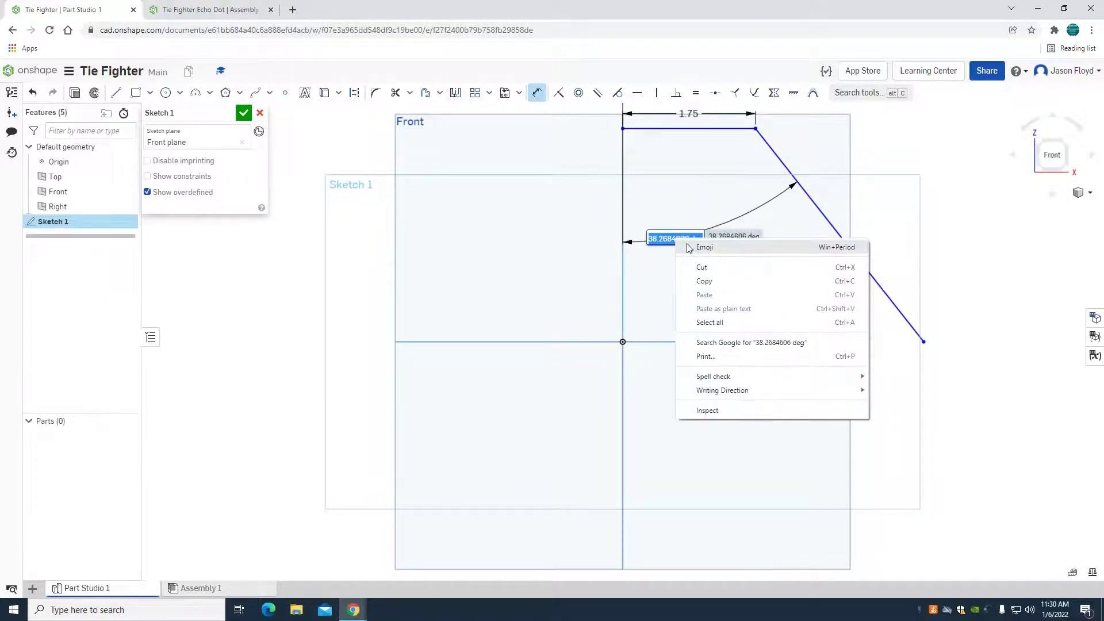
pyautogui.click(652, 275)
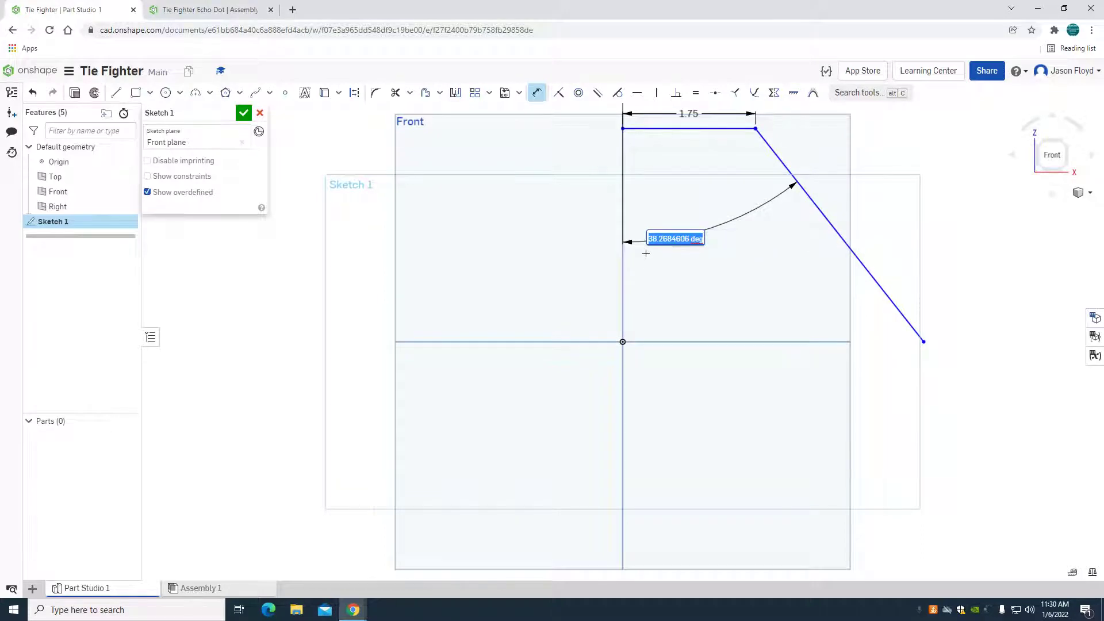
pyautogui.press('Escape')
pyautogui.press('Escape')
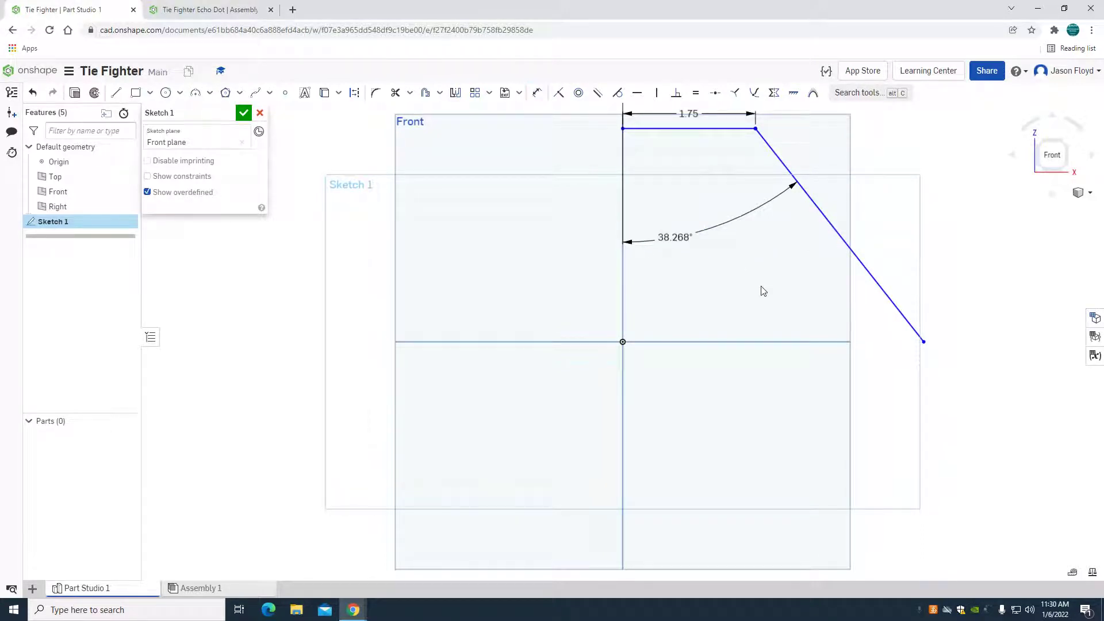
pyautogui.hotkey('ctrl', 'z')
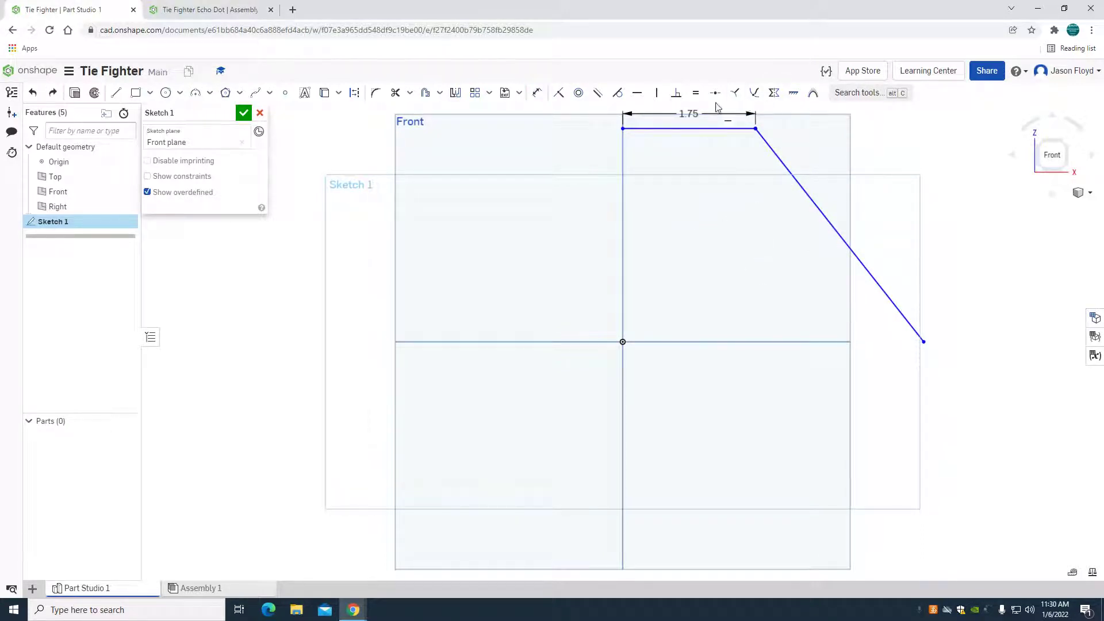
# Dimension the angle between the top and slanted lines as 110°
pyautogui.click(536, 93)
pyautogui.click(685, 128)
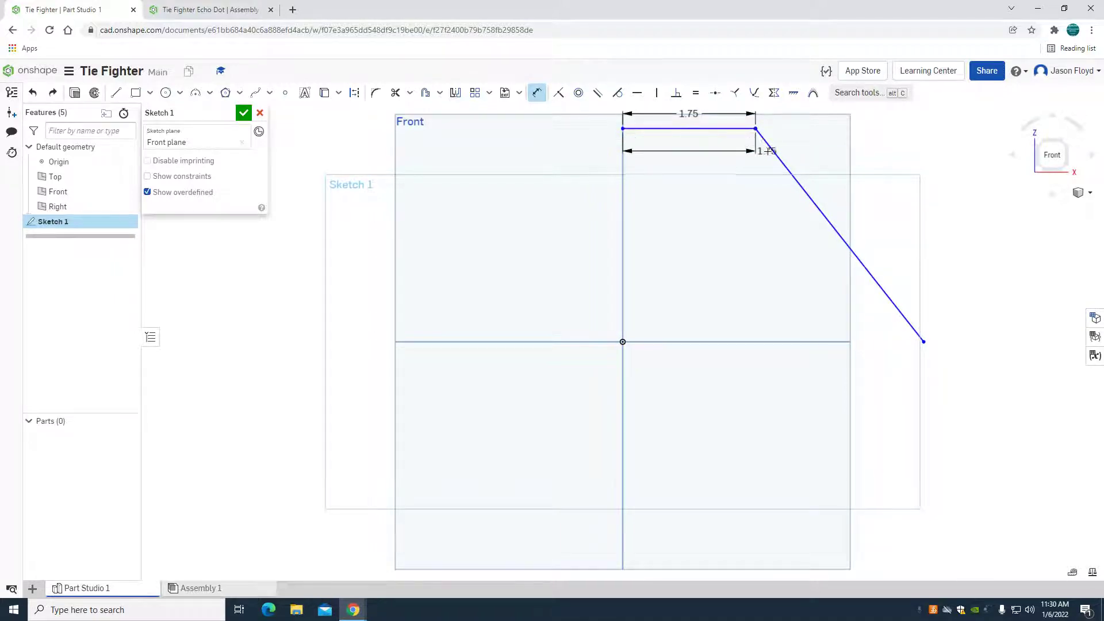
pyautogui.click(777, 155)
pyautogui.click(745, 184)
pyautogui.write('110')
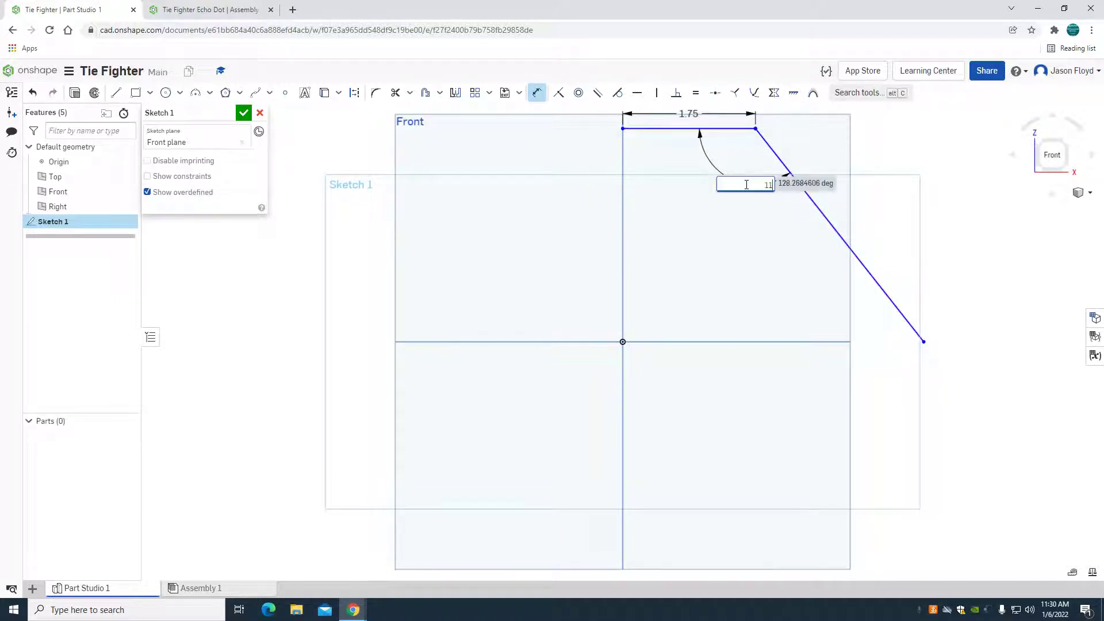
pyautogui.press('Return')
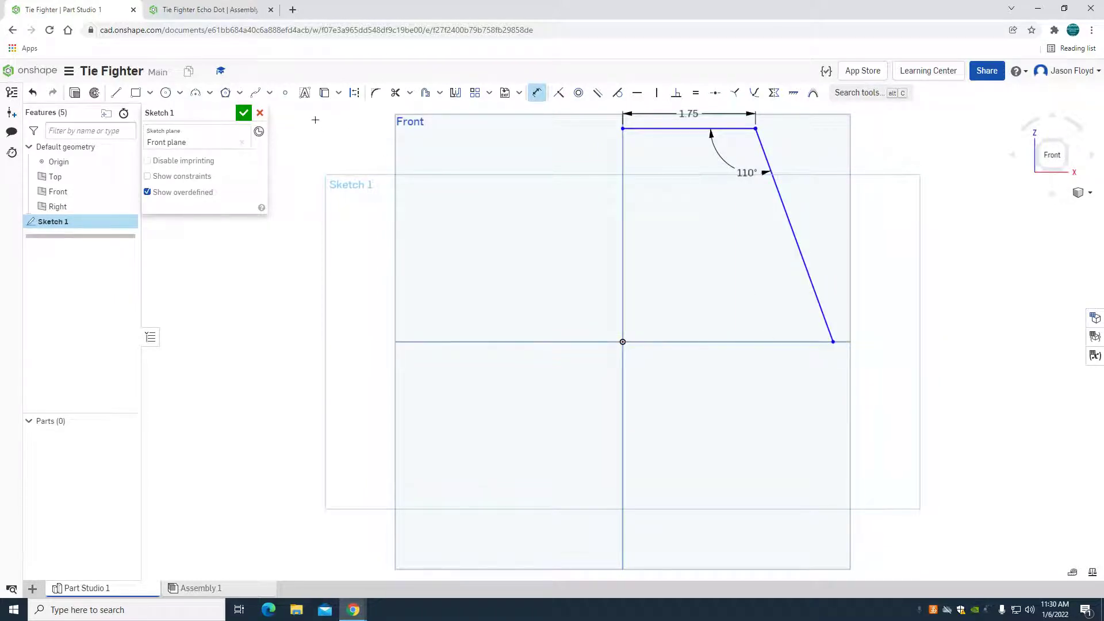
# Draw a vertical construction centre line down from the top line's start
pyautogui.click(116, 92)
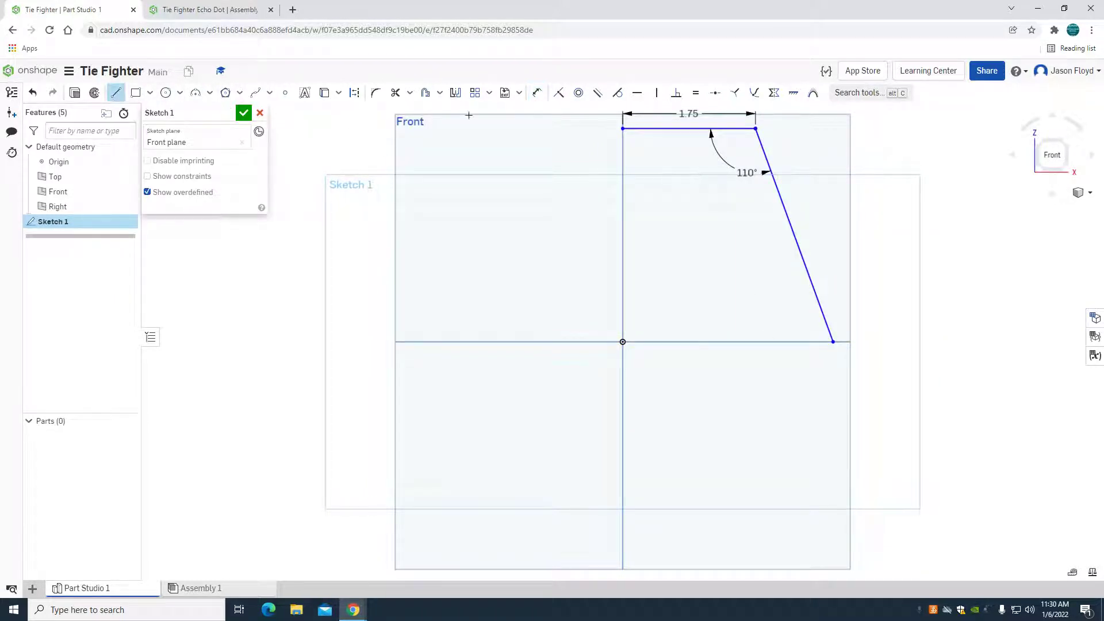
pyautogui.click(354, 92)
pyautogui.click(623, 128)
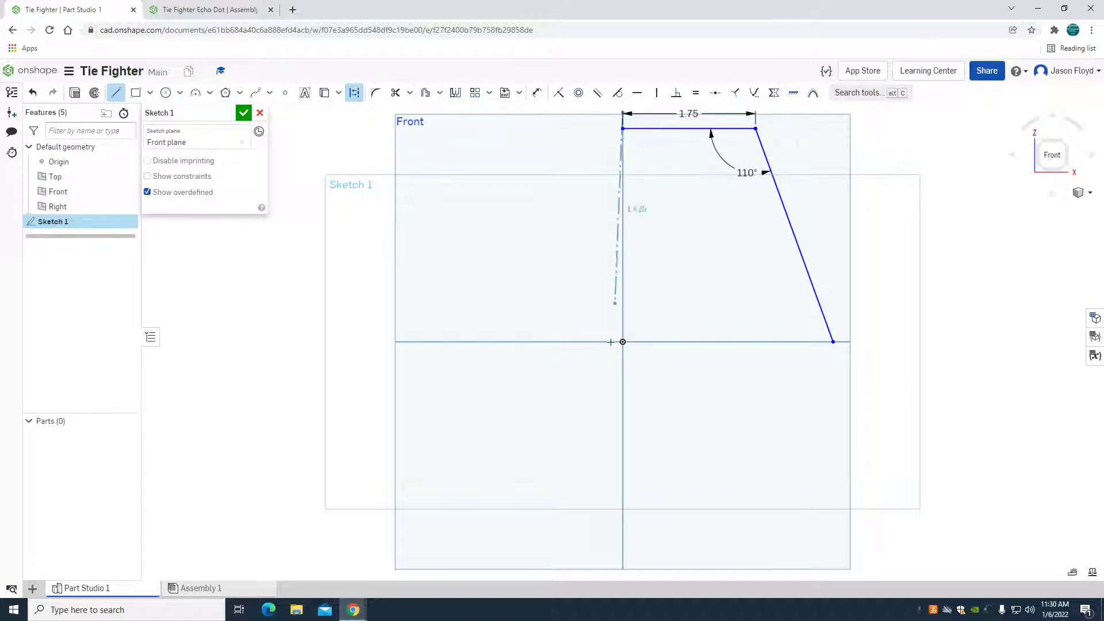
pyautogui.click(623, 490)
pyautogui.rightClick(534, 398)
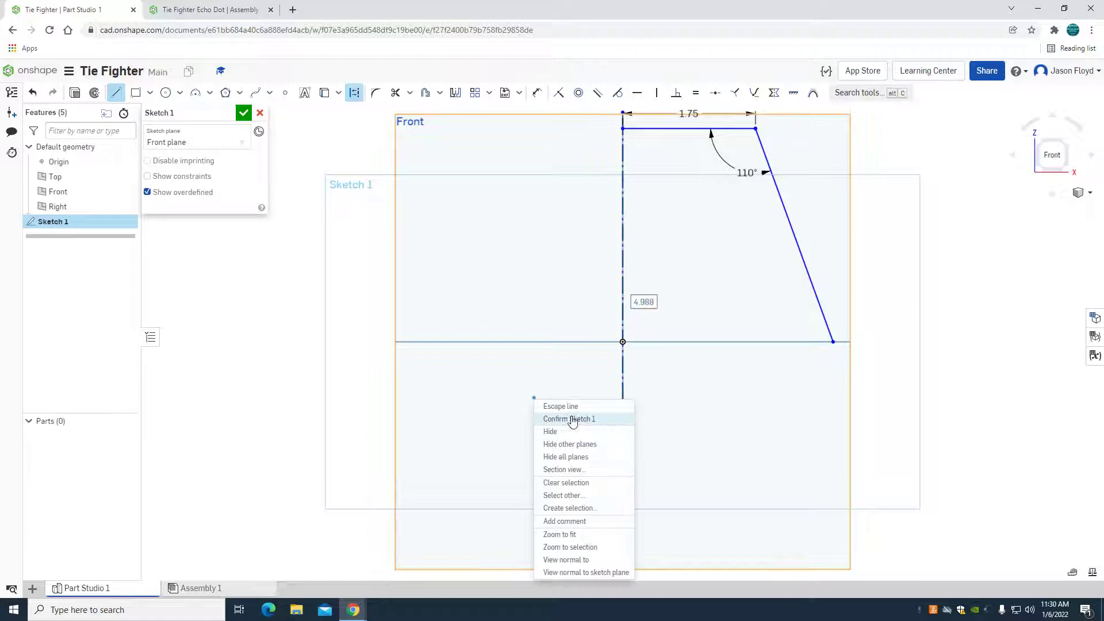
pyautogui.click(572, 406)
# Add a horizontal construction line along the axis through the origin
pyautogui.click(118, 94)
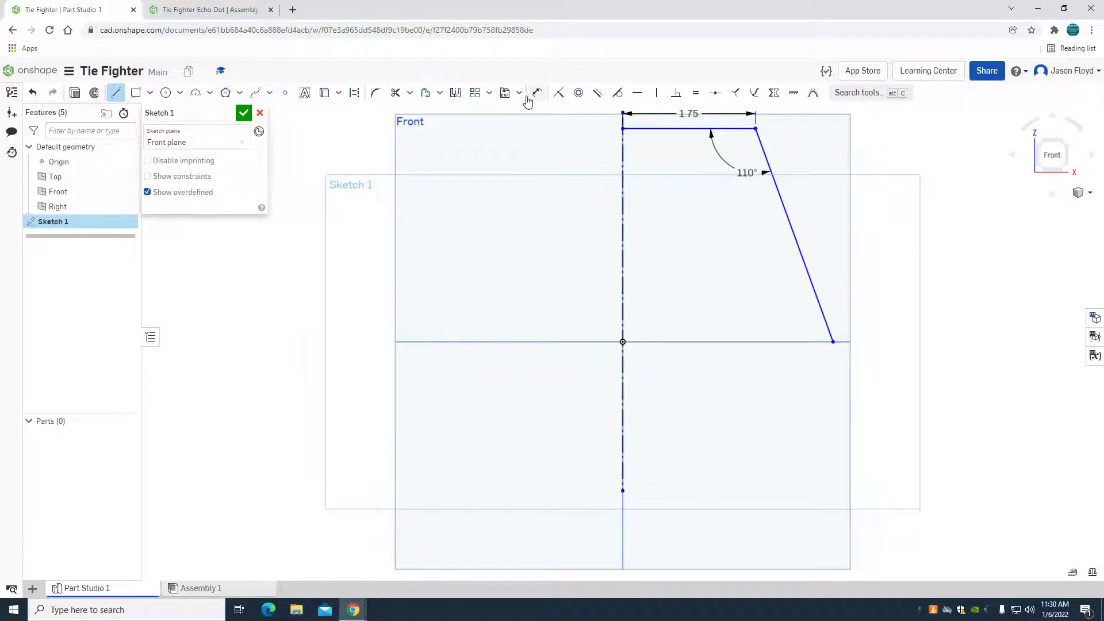
pyautogui.click(354, 93)
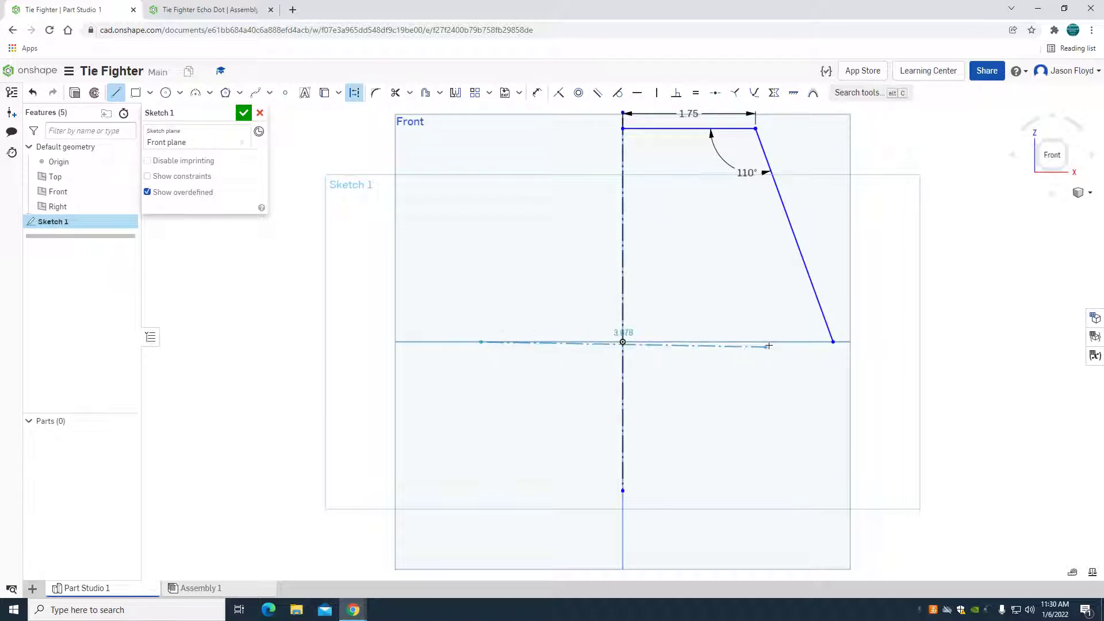
pyautogui.rightClick(772, 324)
pyautogui.click(774, 324)
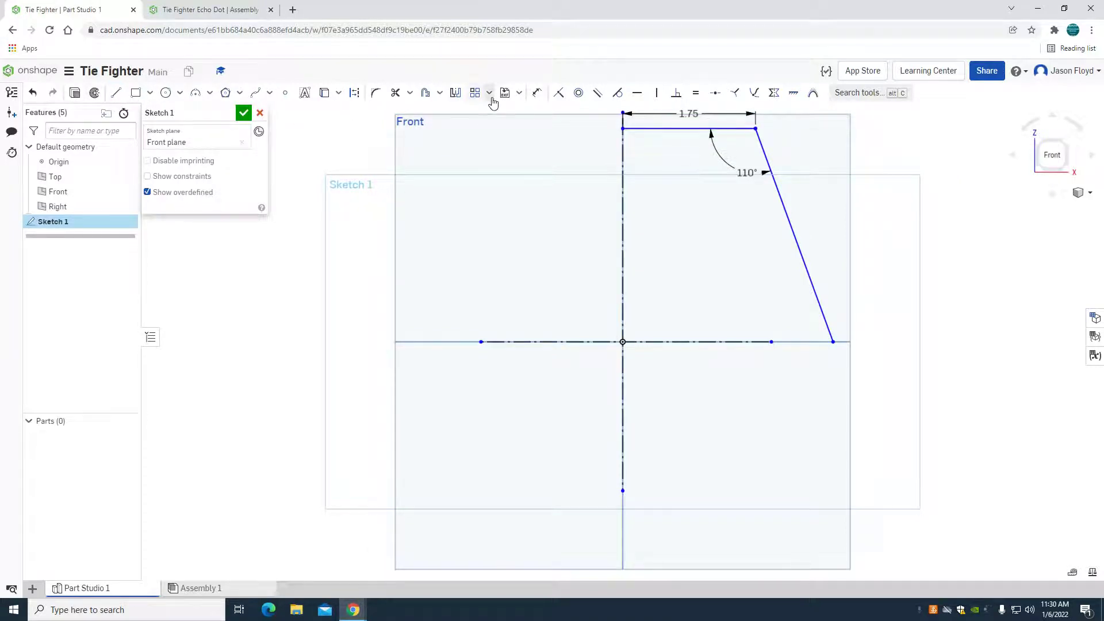
# Mirror the top and slanted lines across the vertical centre line
pyautogui.click(456, 93)
pyautogui.click(623, 183)
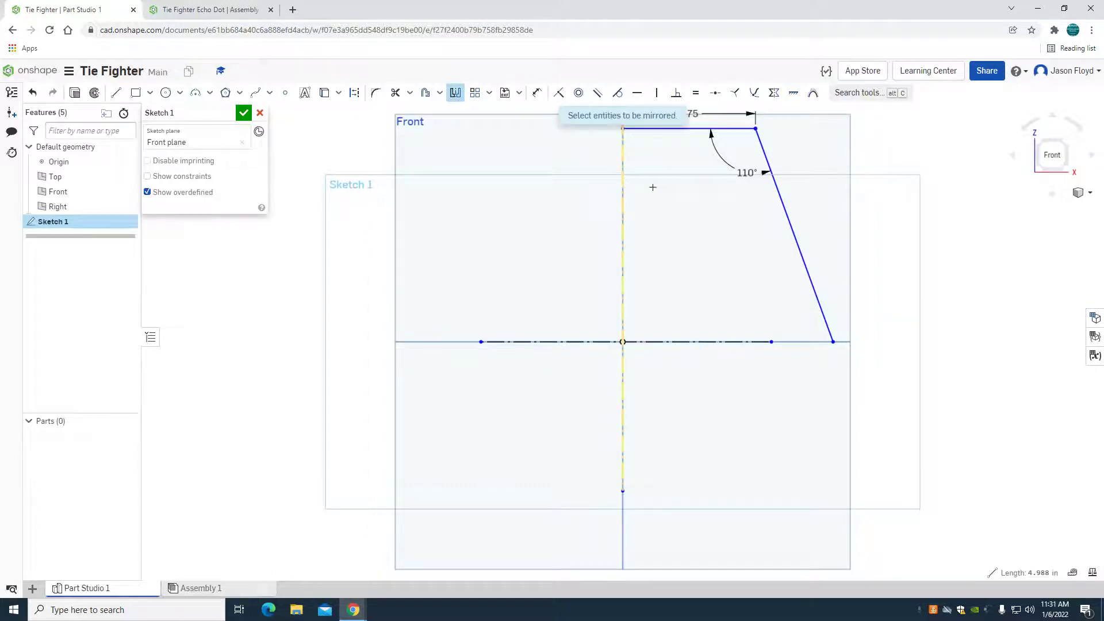
pyautogui.click(689, 129)
pyautogui.click(767, 160)
pyautogui.rightClick(528, 177)
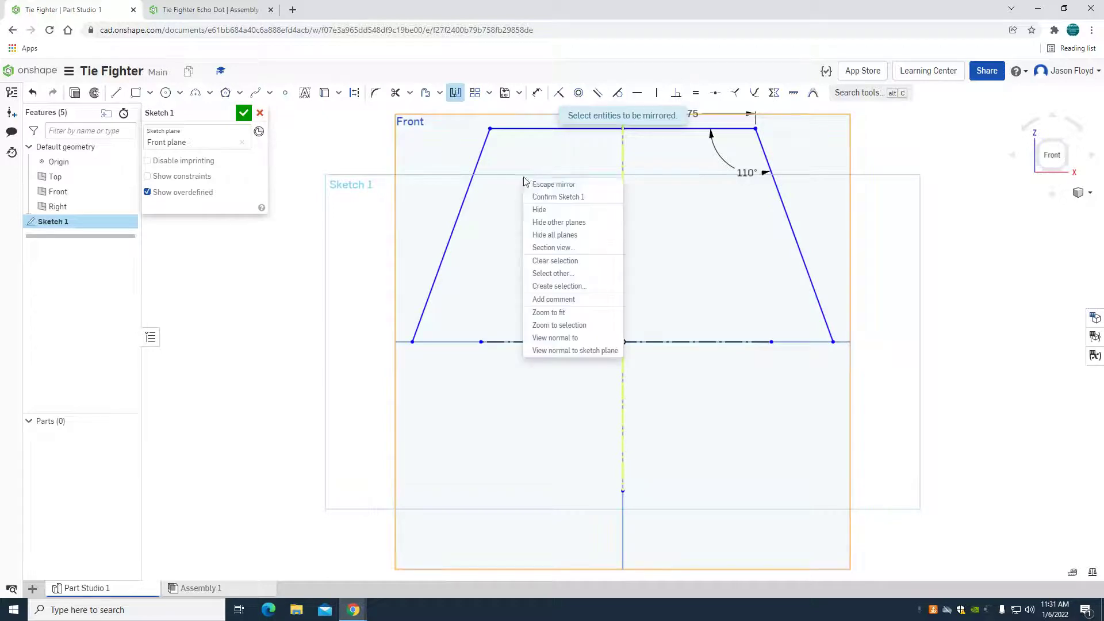
pyautogui.click(535, 186)
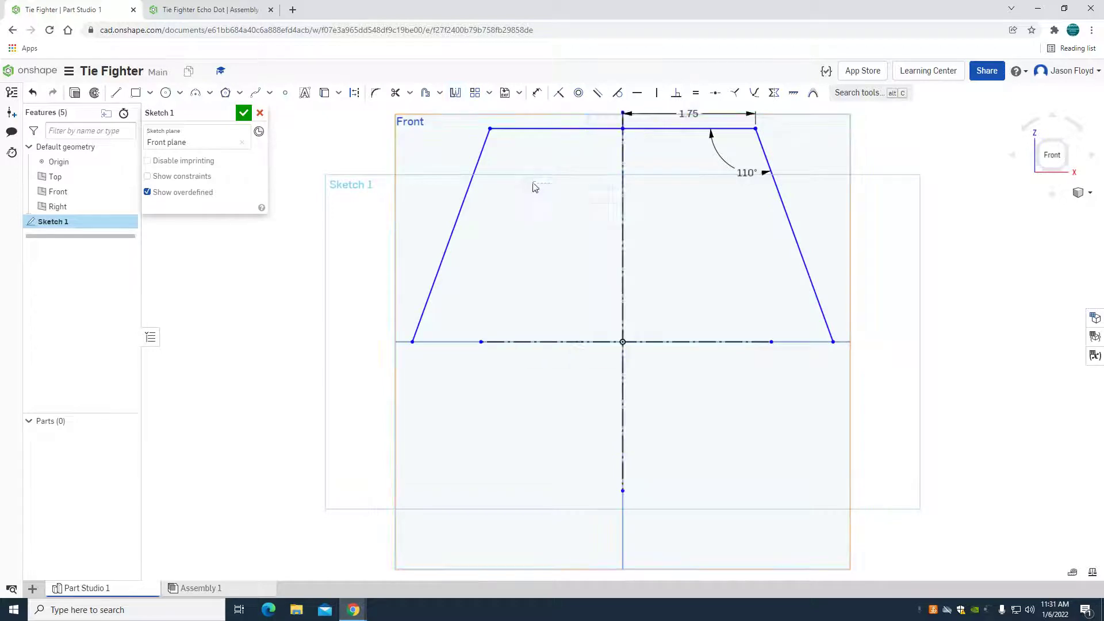
# Mirror the upper half across the horizontal construction line to close the hexagon
pyautogui.click(456, 92)
pyautogui.click(557, 342)
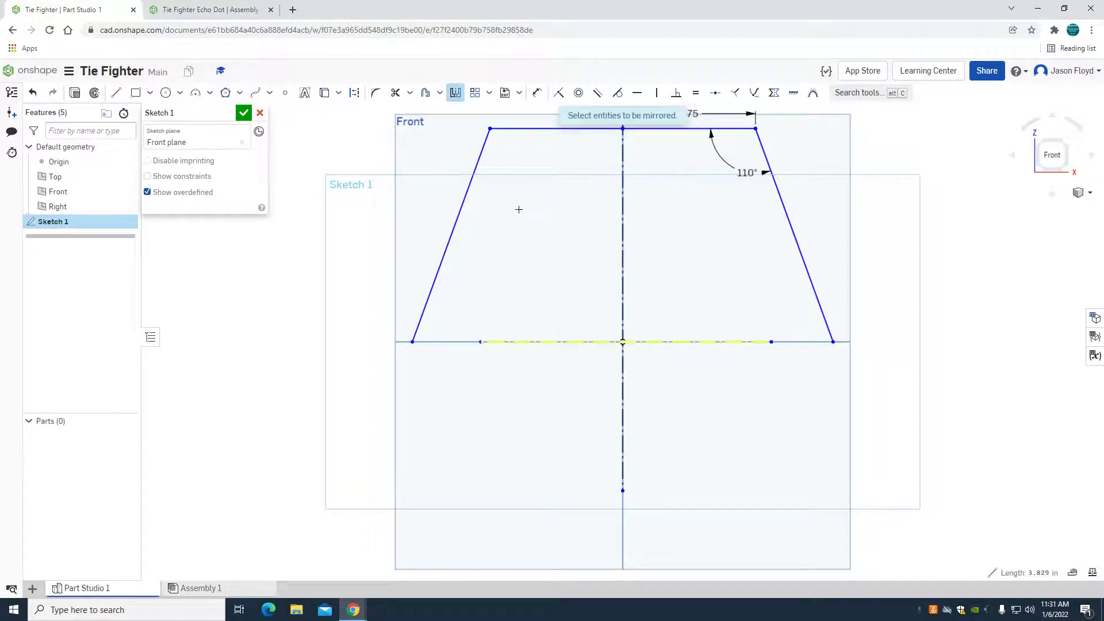
pyautogui.click(474, 174)
pyautogui.click(530, 129)
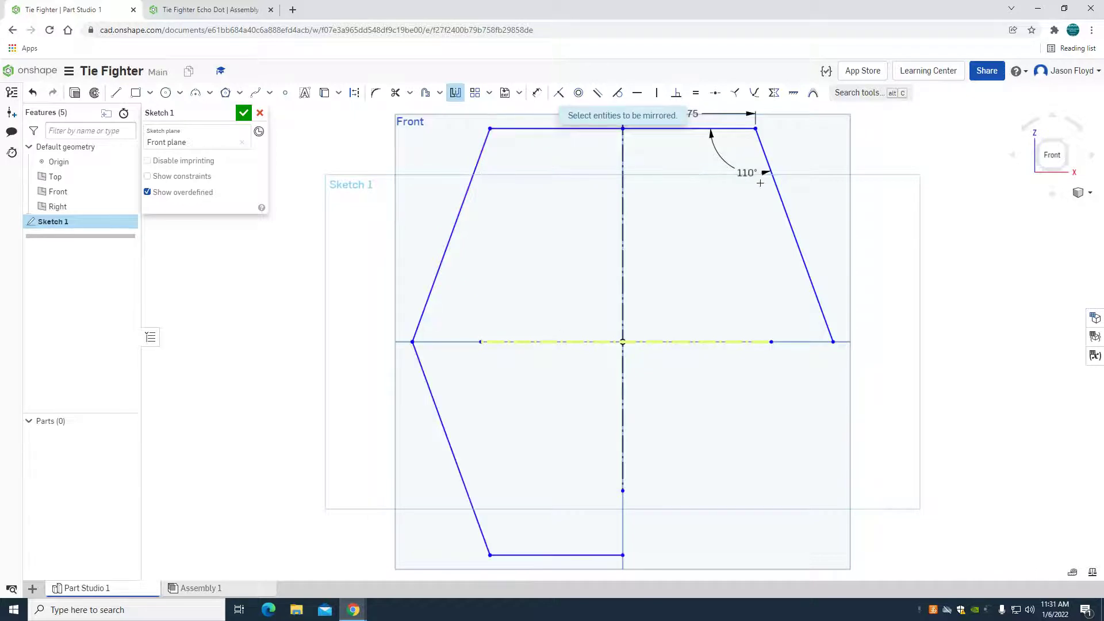
pyautogui.click(777, 188)
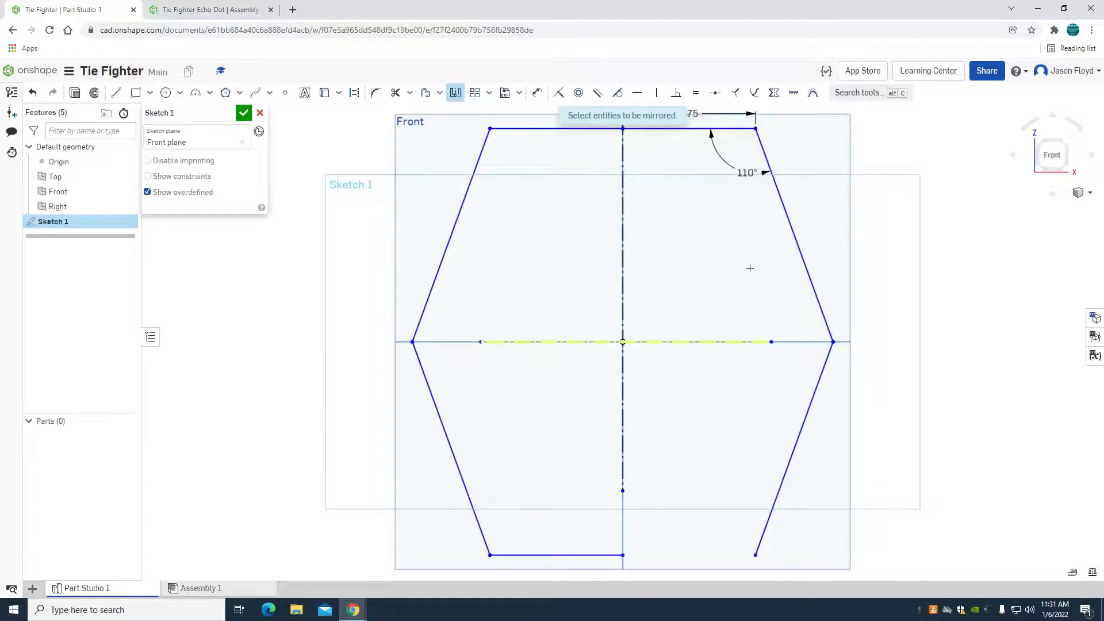
pyautogui.click(683, 133)
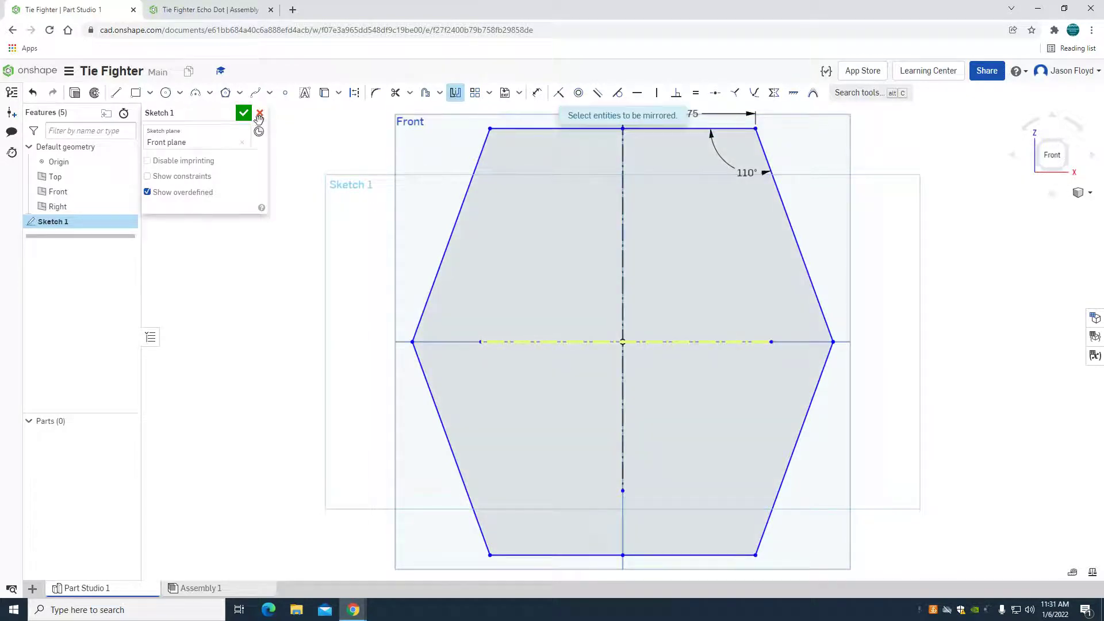
# Accept Sketch 1 and extrude the hexagon 1/8 in deep into Part 1
pyautogui.click(244, 114)
pyautogui.hotkey('shift', 'e')
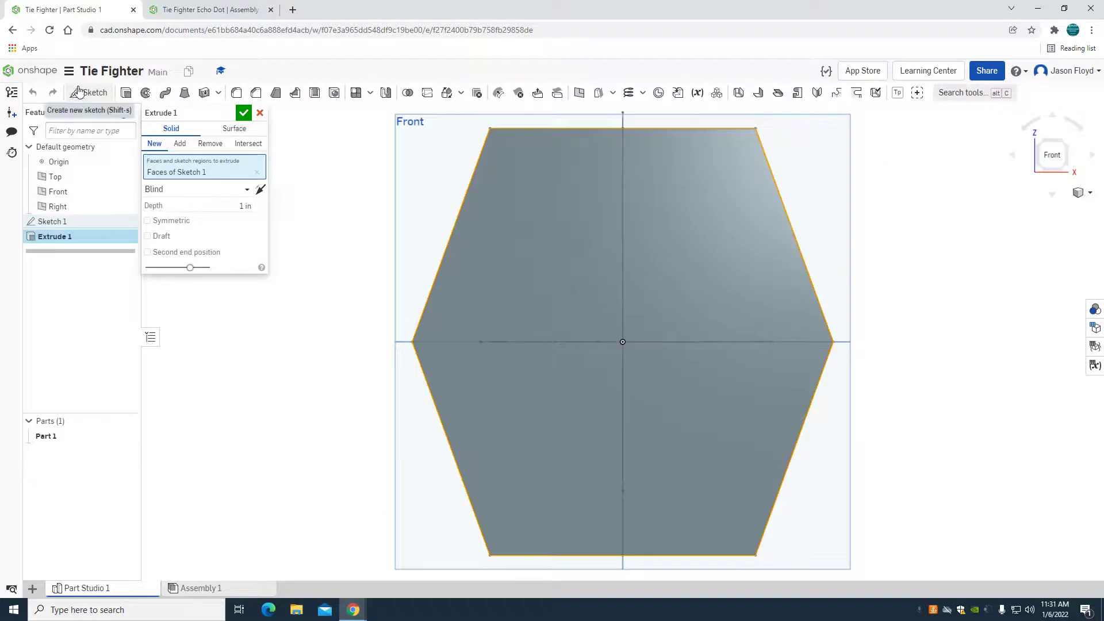
pyautogui.click(232, 210)
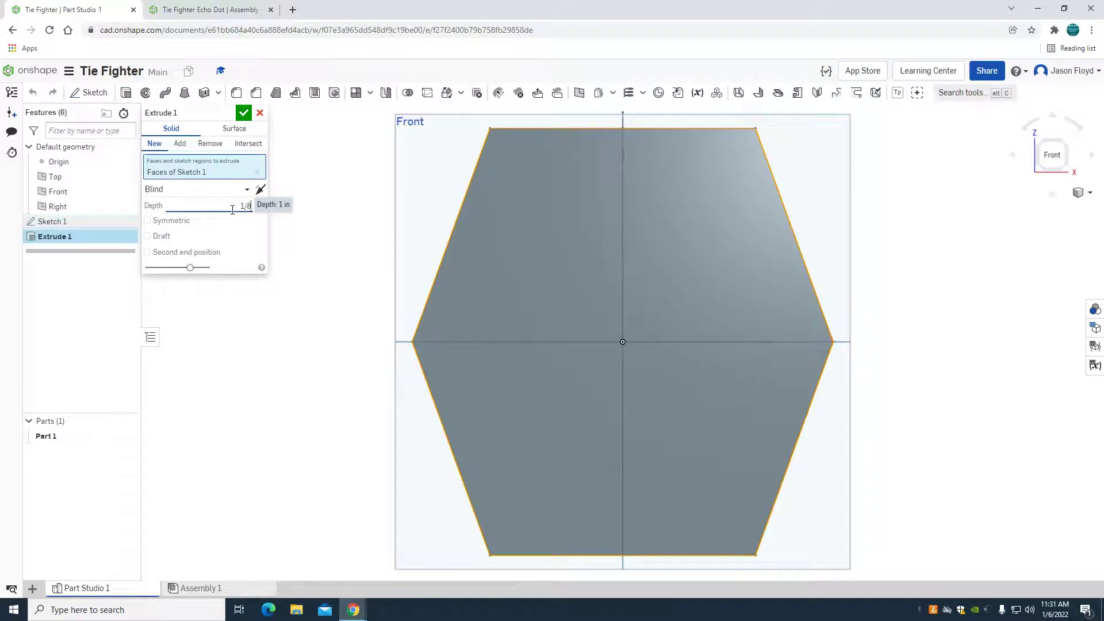
pyautogui.press('Return')
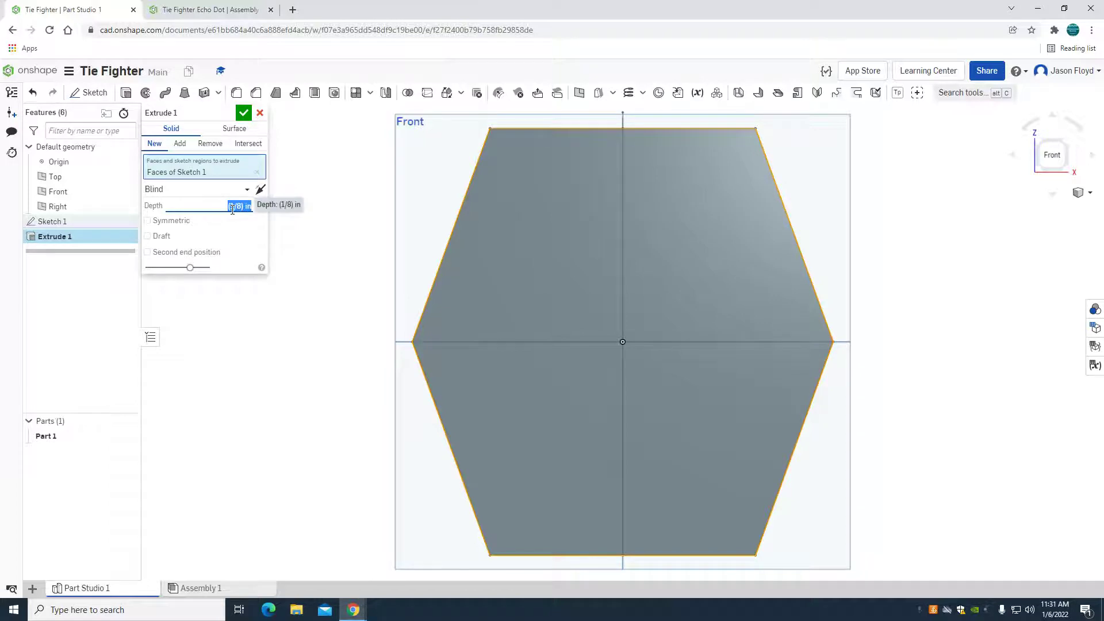
pyautogui.click(244, 114)
pyautogui.moveTo(300, 246); pyautogui.dragTo(595, 221, button='right')
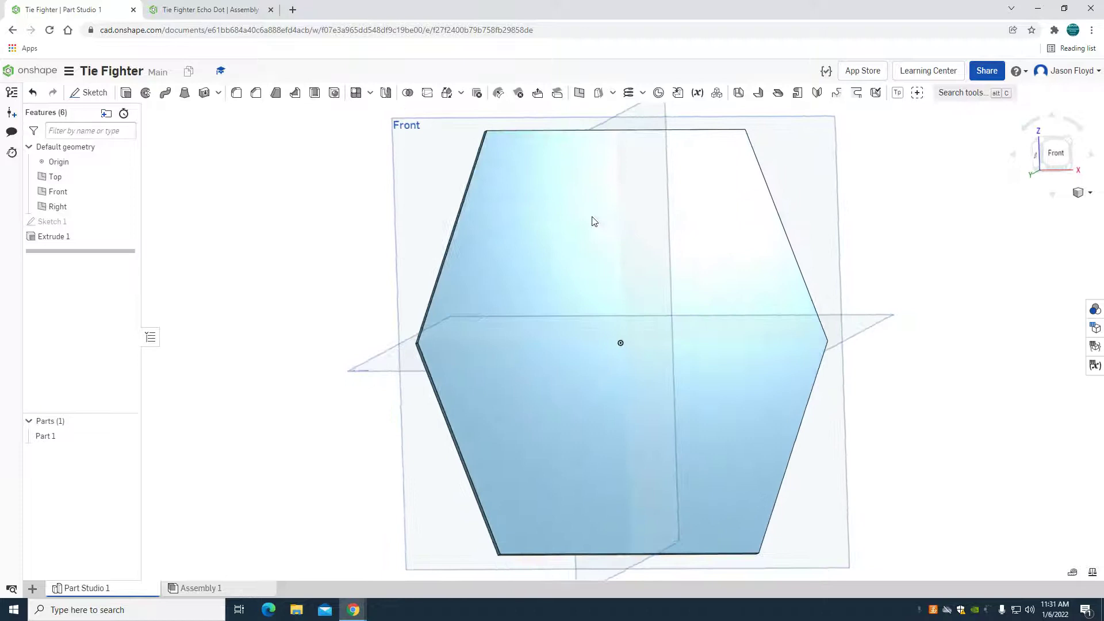
# Start Sketch 2 on the hexagon's front face
pyautogui.click(1054, 154)
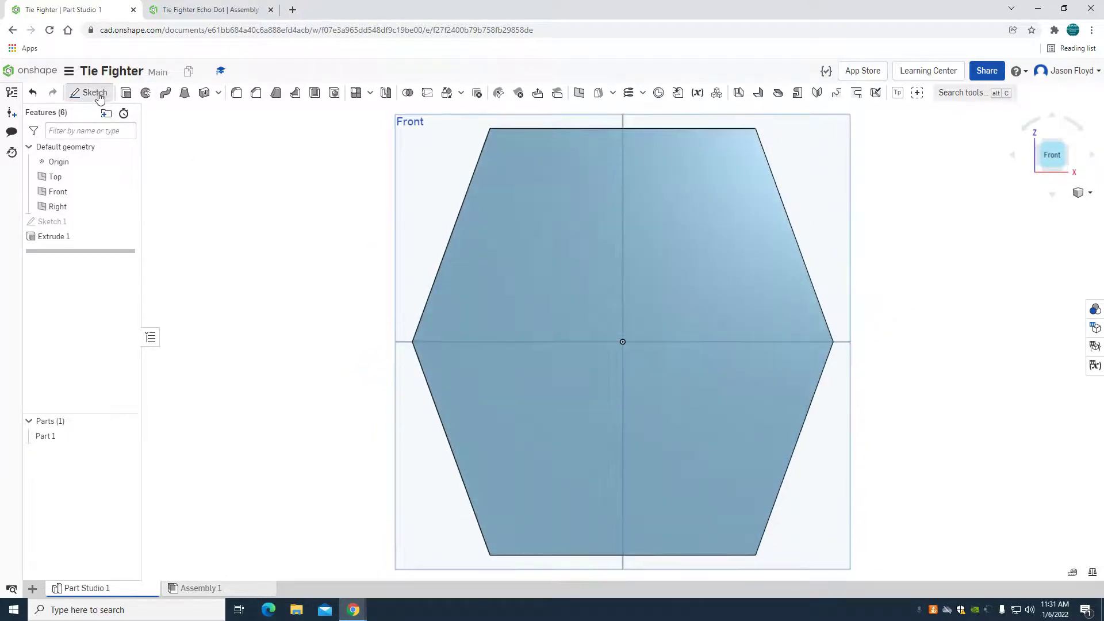
pyautogui.click(95, 93)
pyautogui.click(518, 268)
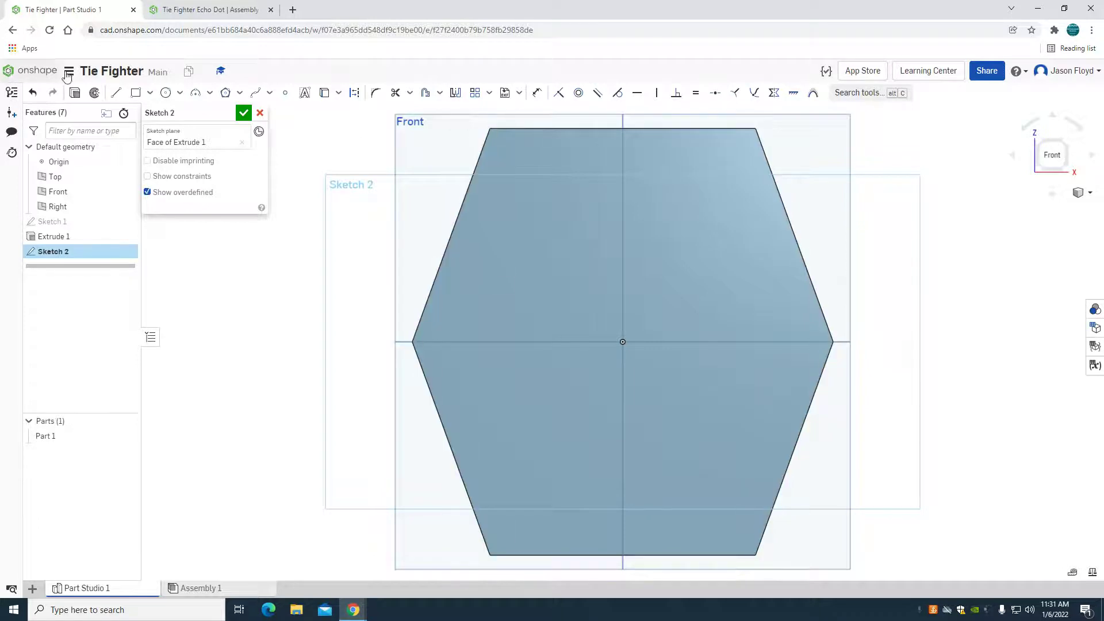
# Trace lines along all six edges of the hexagon, closing at the top-left corner
pyautogui.click(117, 92)
pyautogui.click(490, 129)
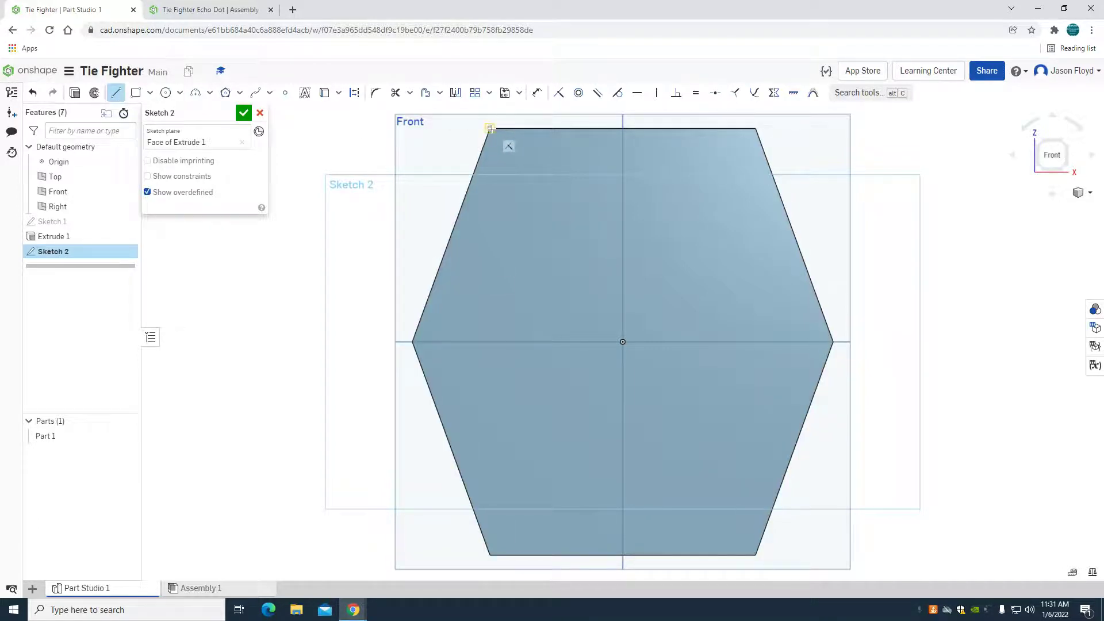
pyautogui.click(756, 128)
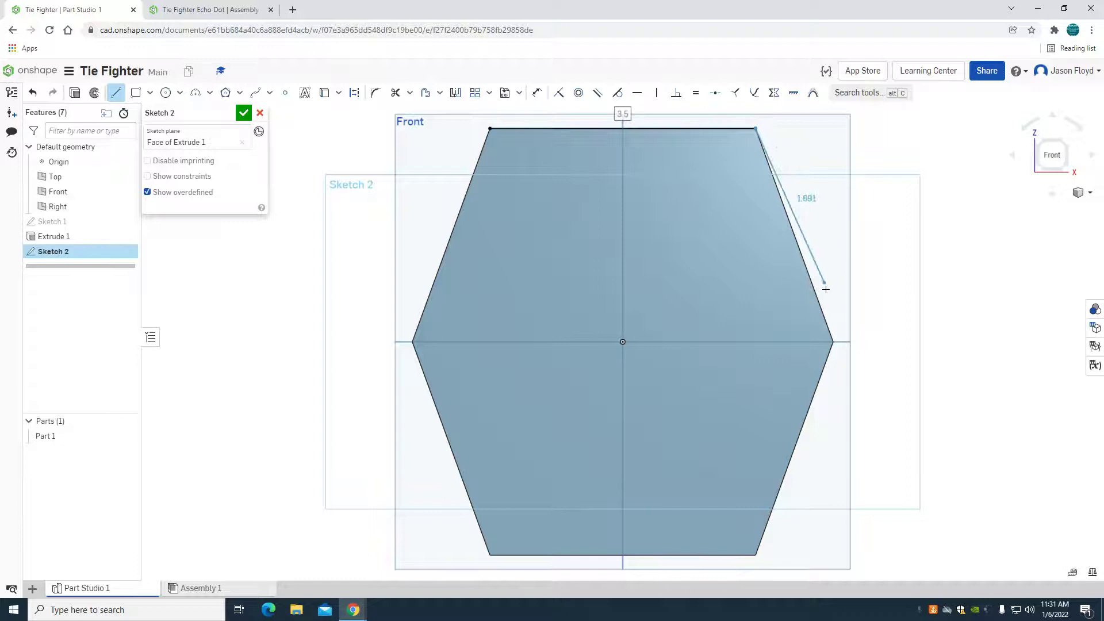
pyautogui.click(833, 341)
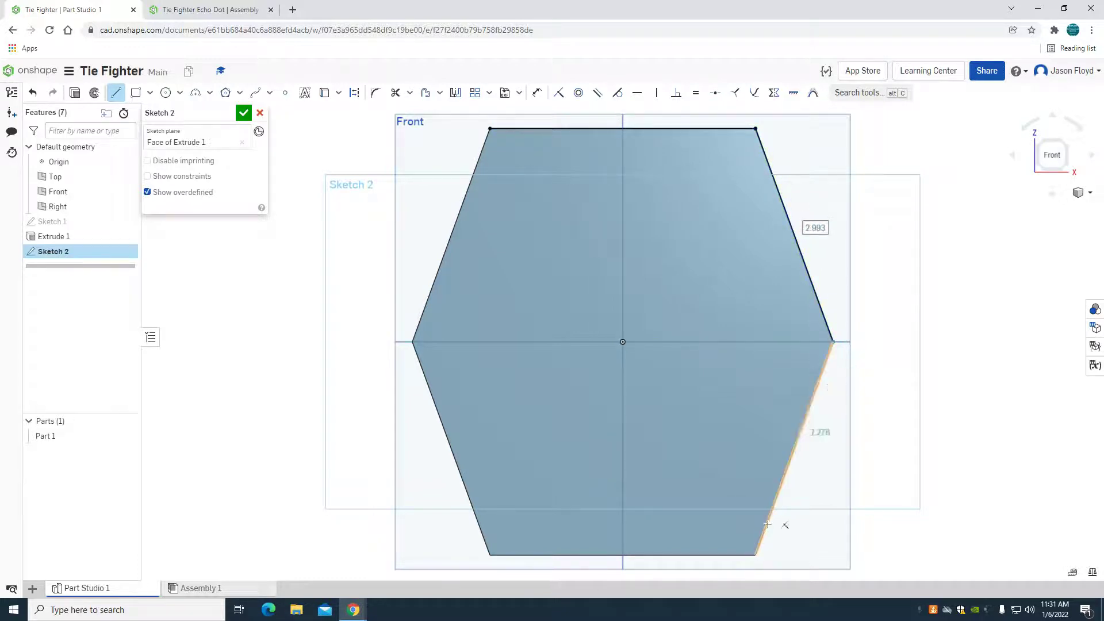
pyautogui.click(756, 555)
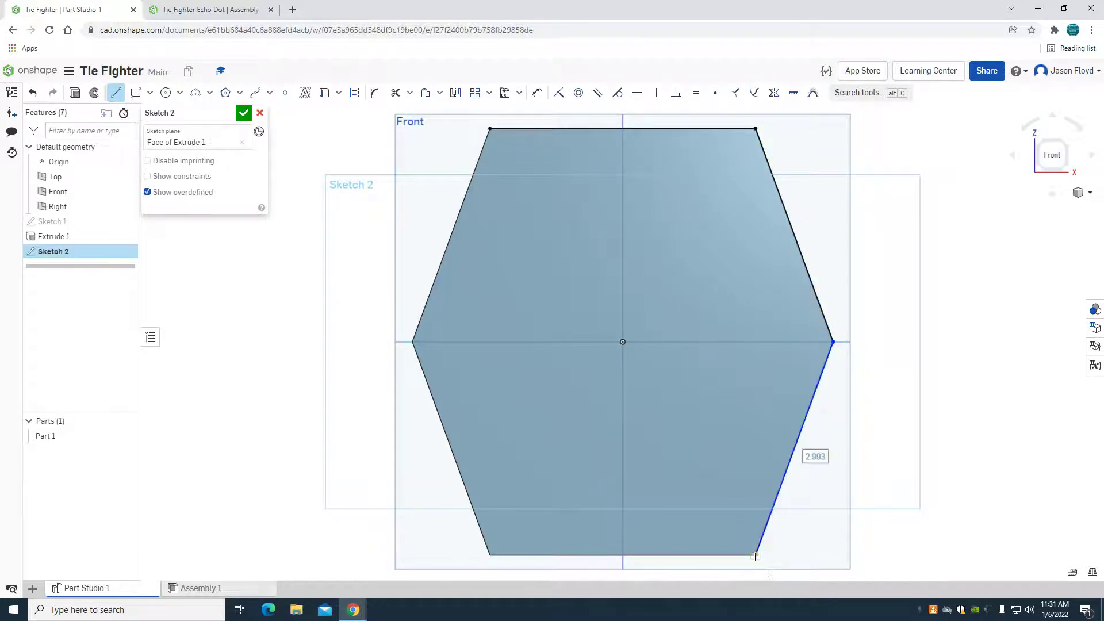
pyautogui.click(489, 555)
pyautogui.click(412, 342)
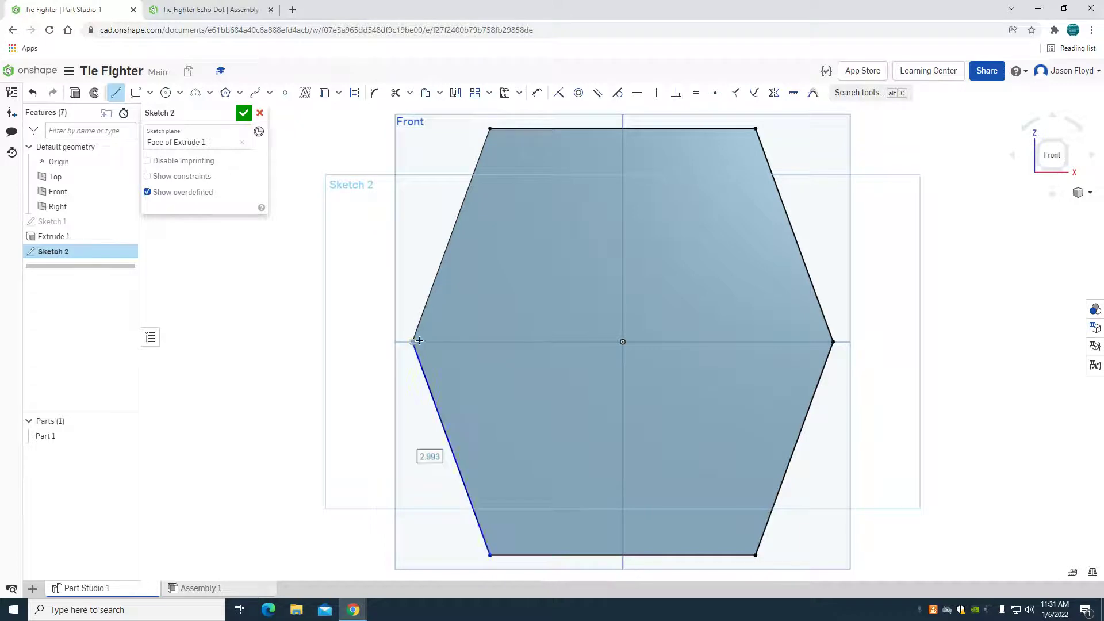
pyautogui.click(490, 128)
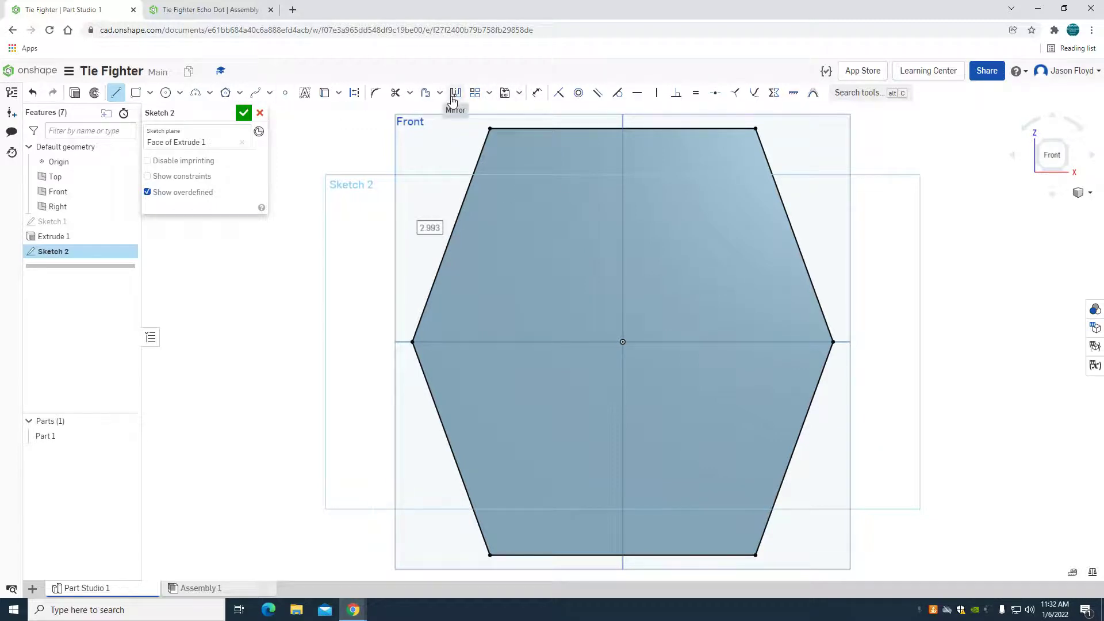
# Draw a vertical construction line along the Y axis spanning the hexagon
pyautogui.click(354, 92)
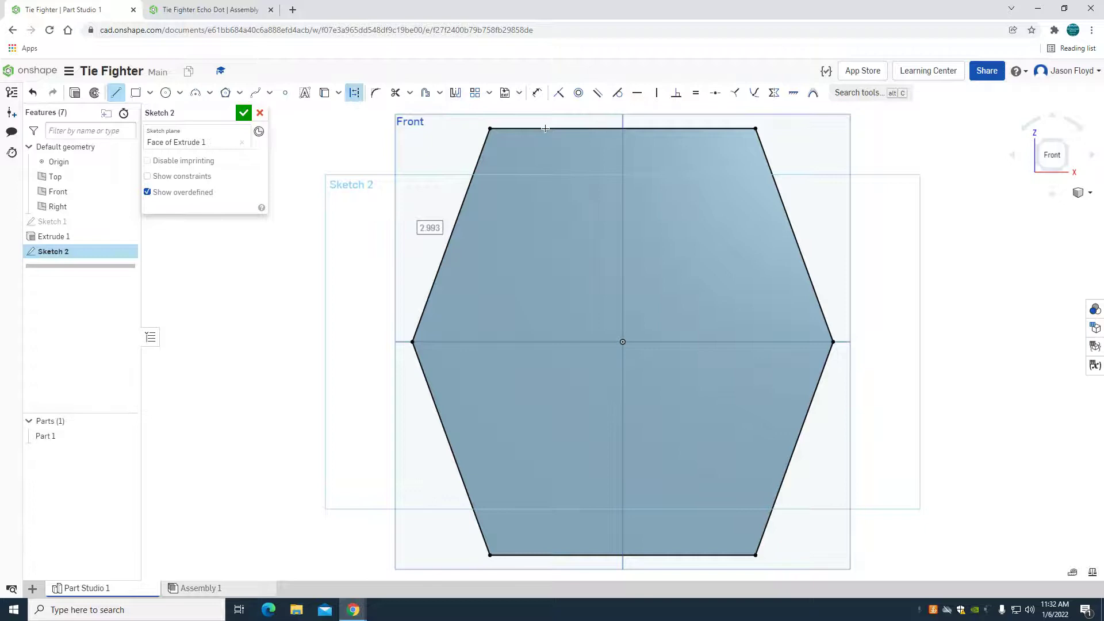
pyautogui.click(621, 119)
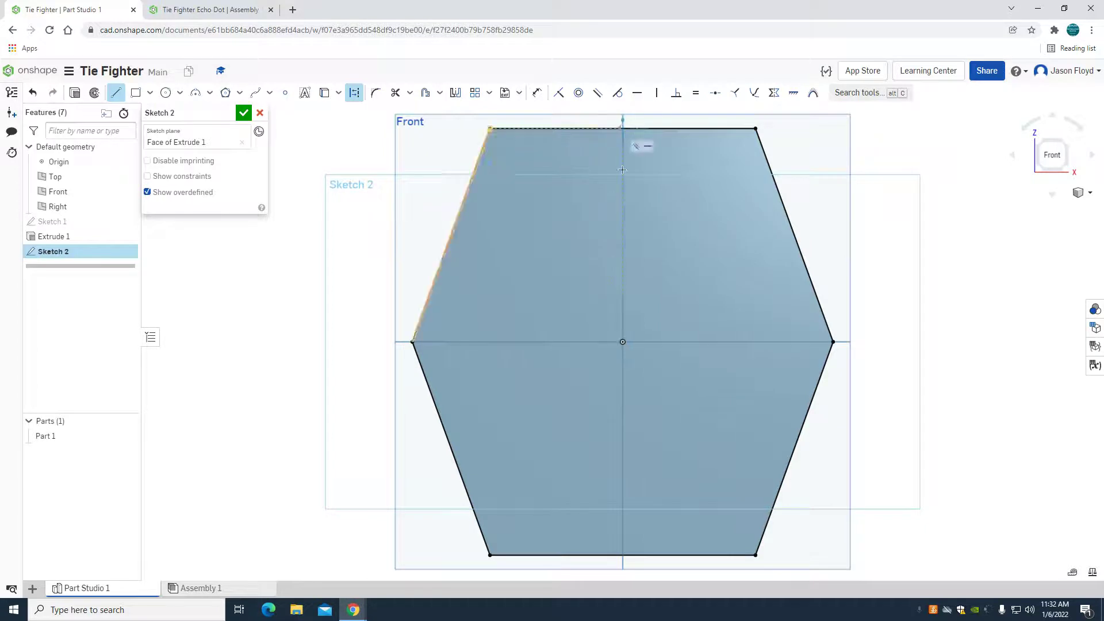
pyautogui.click(624, 565)
pyautogui.rightClick(533, 405)
pyautogui.click(555, 342)
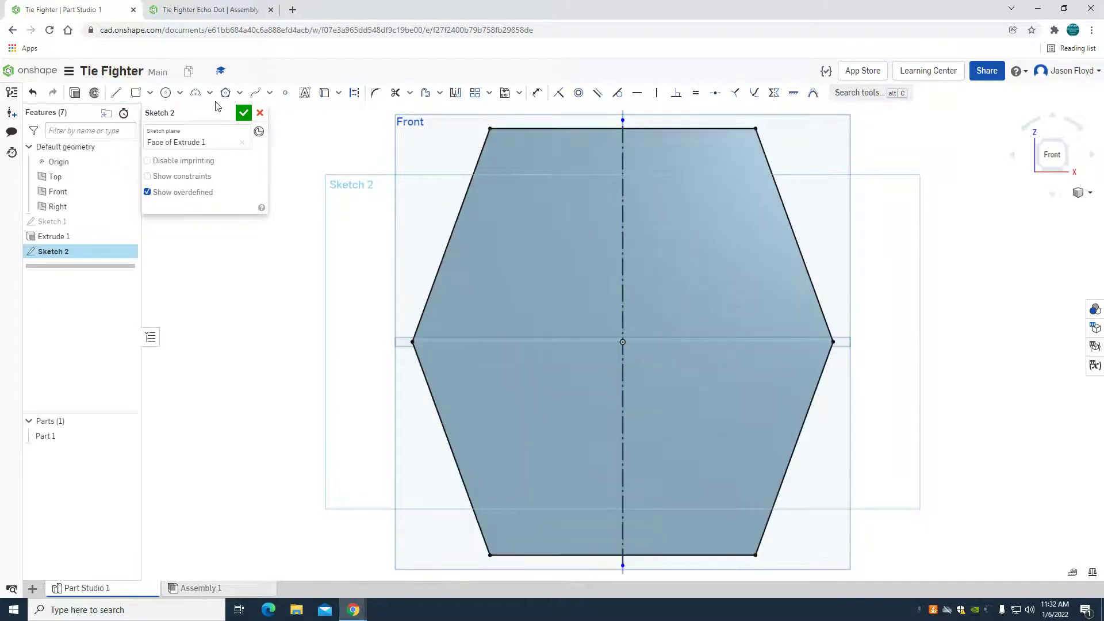
# Draw a horizontal construction line along the X axis across the hexagon
pyautogui.click(116, 92)
pyautogui.click(354, 92)
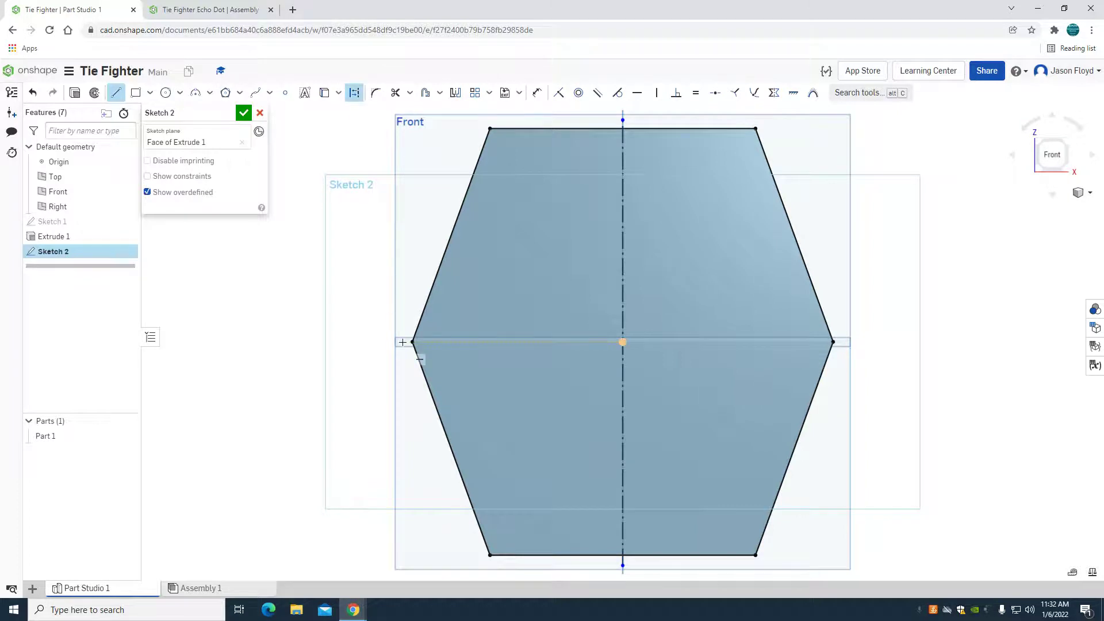
pyautogui.click(908, 342)
pyautogui.rightClick(907, 305)
pyautogui.click(920, 311)
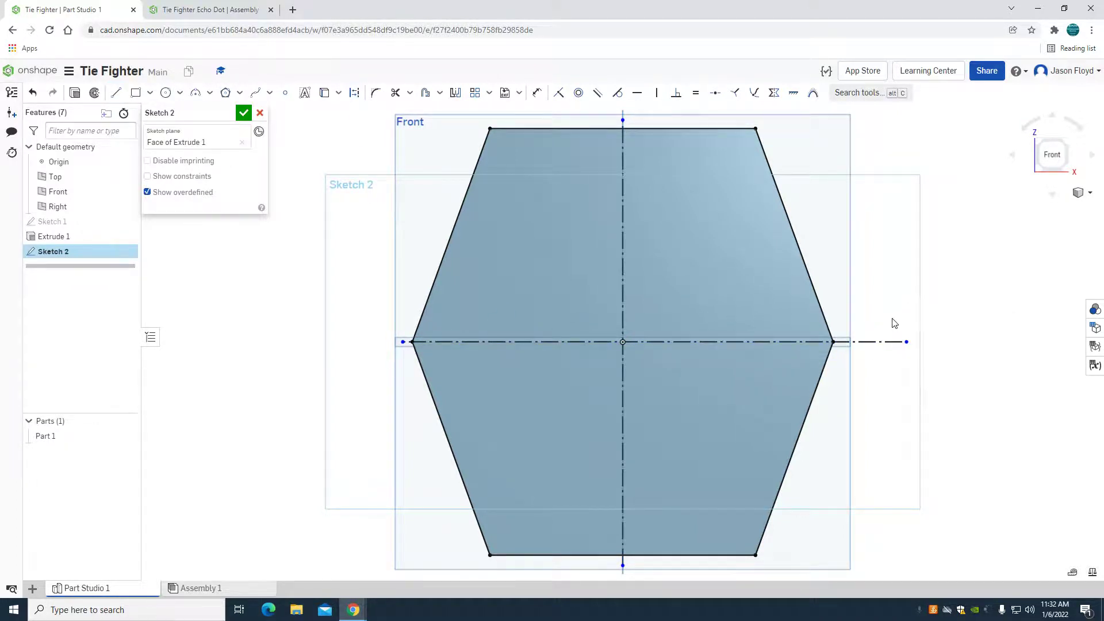
# Draw a 1.6-long horizontal strut line from the vertical centre line
pyautogui.click(116, 93)
pyautogui.click(623, 154)
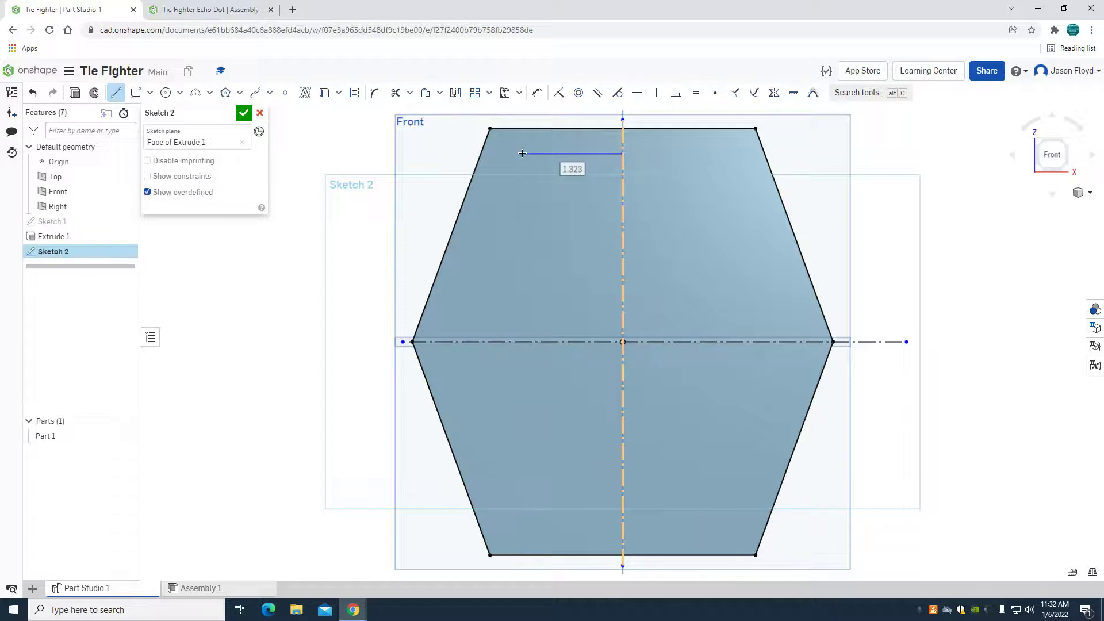
pyautogui.write('1.6')
pyautogui.press('Return')
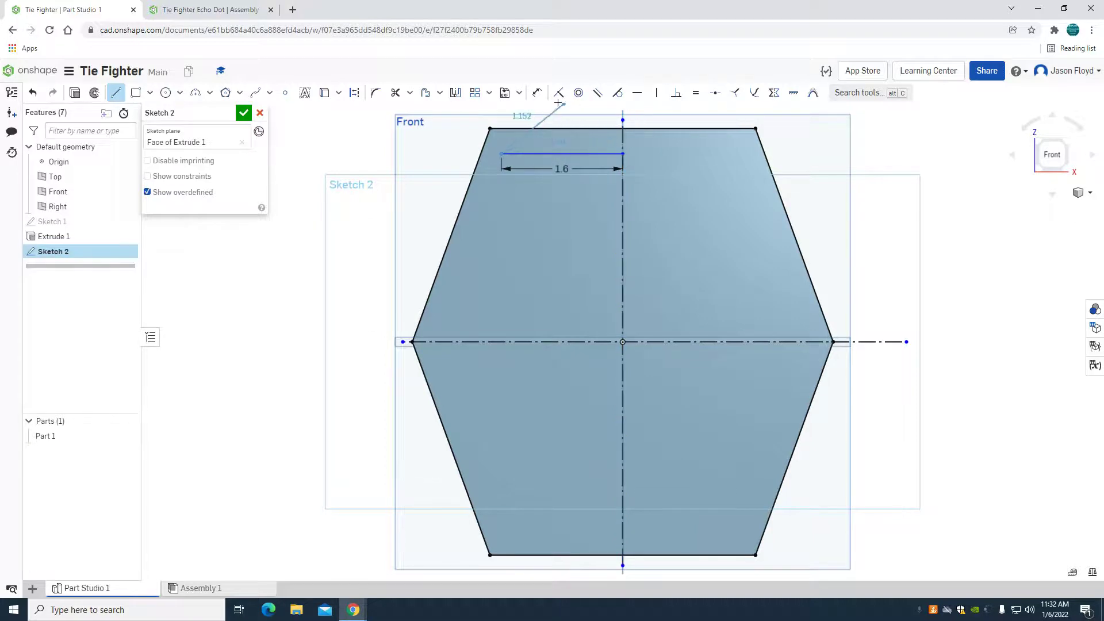
# Dimension the gap between the top edge and the new line as 0.15
pyautogui.click(537, 93)
pyautogui.click(557, 129)
pyautogui.click(552, 153)
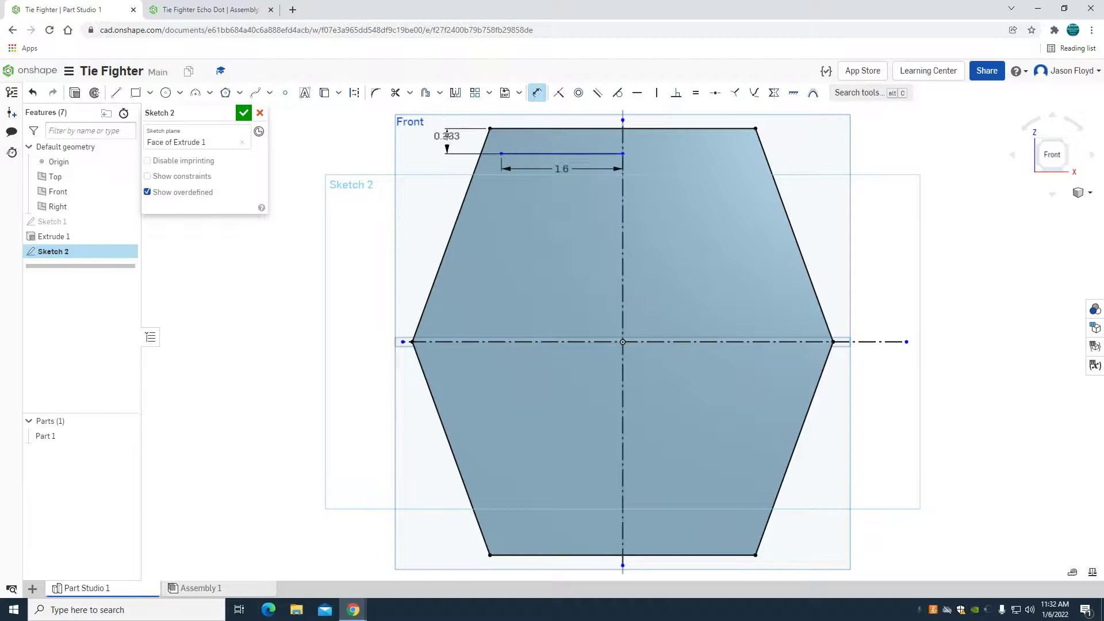
pyautogui.click(447, 136)
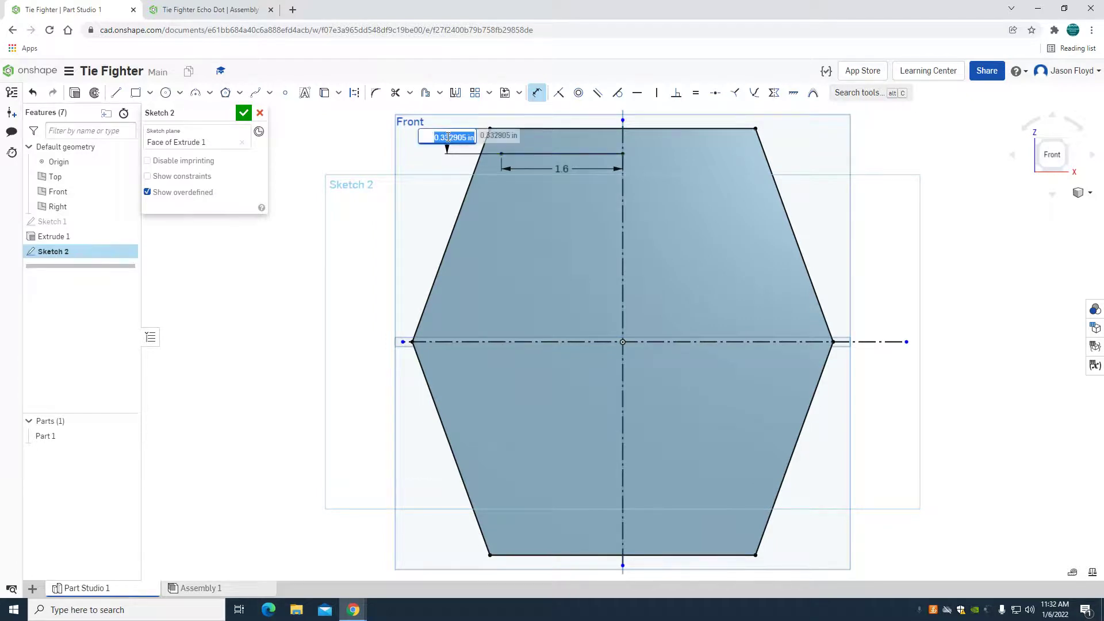
pyautogui.write('15')
pyautogui.press('Return')
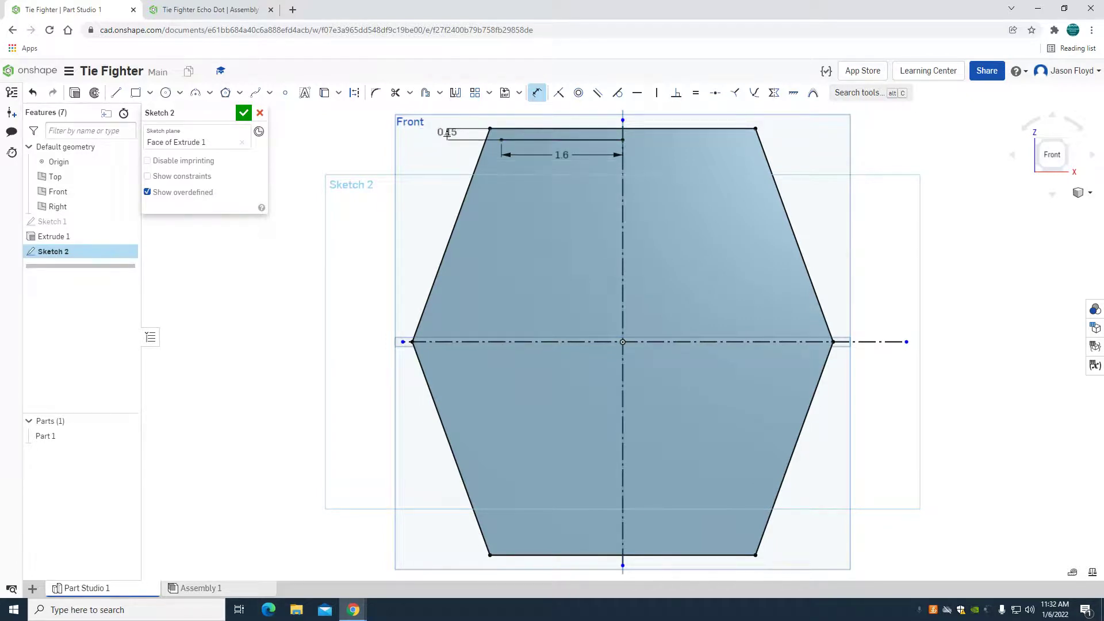
# Draw a slanted line from the horizontal centreline to the 1.6 line's end
pyautogui.click(115, 93)
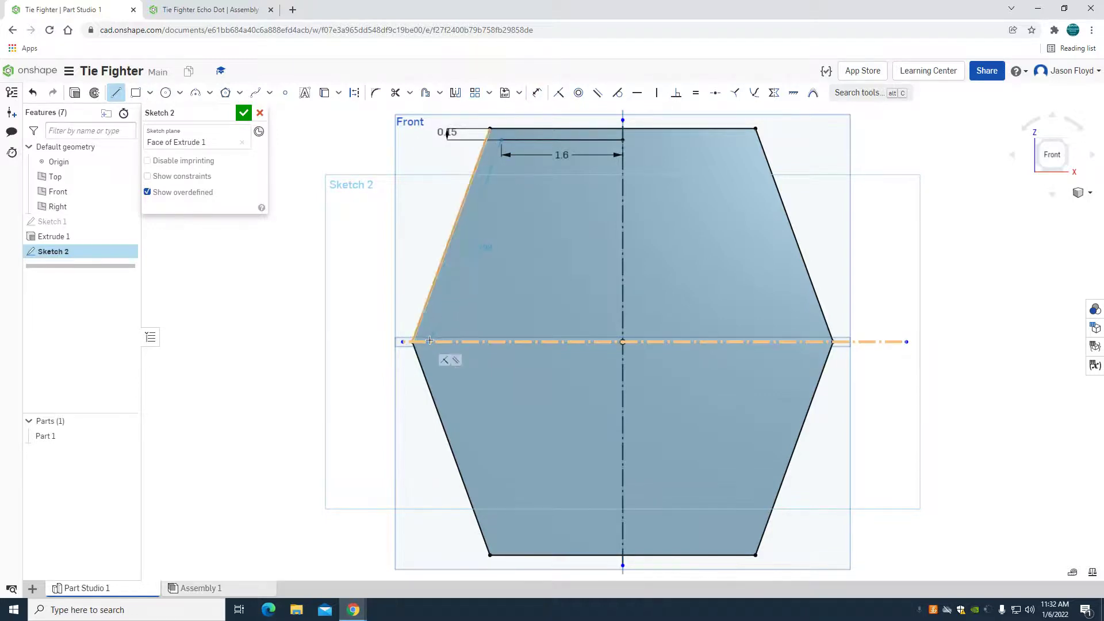
pyautogui.moveTo(427, 341); pyautogui.dragTo(501, 139)
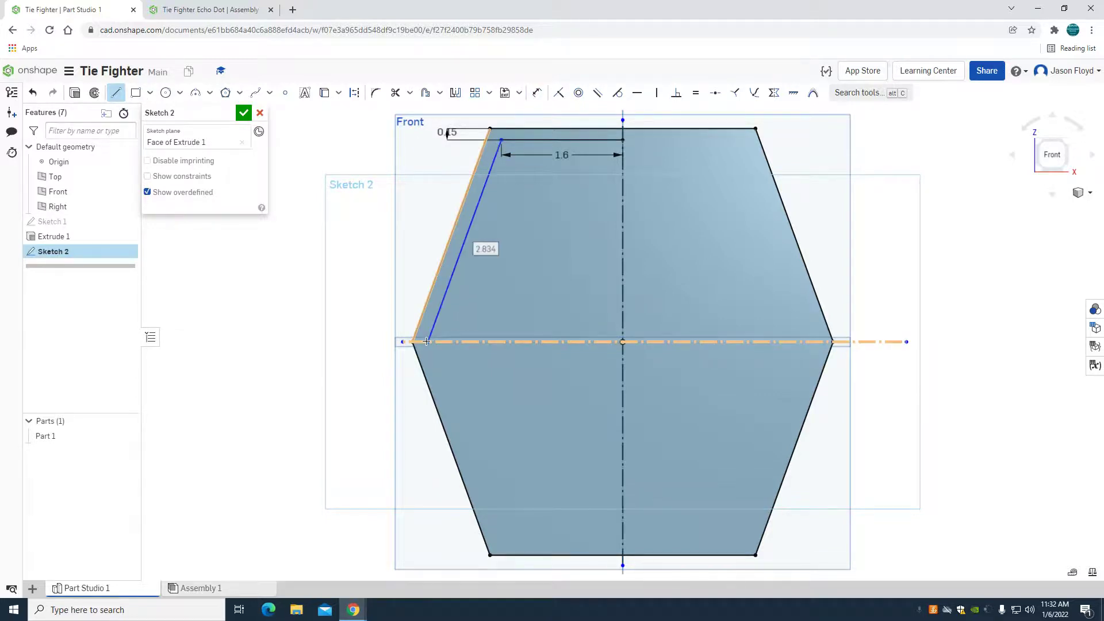
pyautogui.click(428, 342)
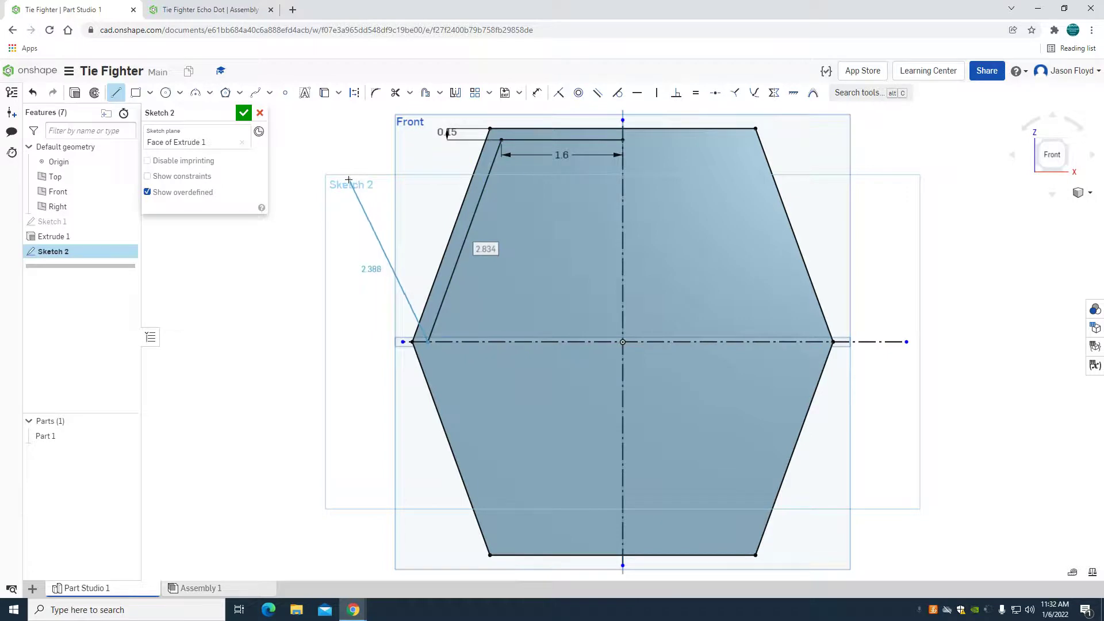
pyautogui.rightClick(350, 179)
pyautogui.click(367, 188)
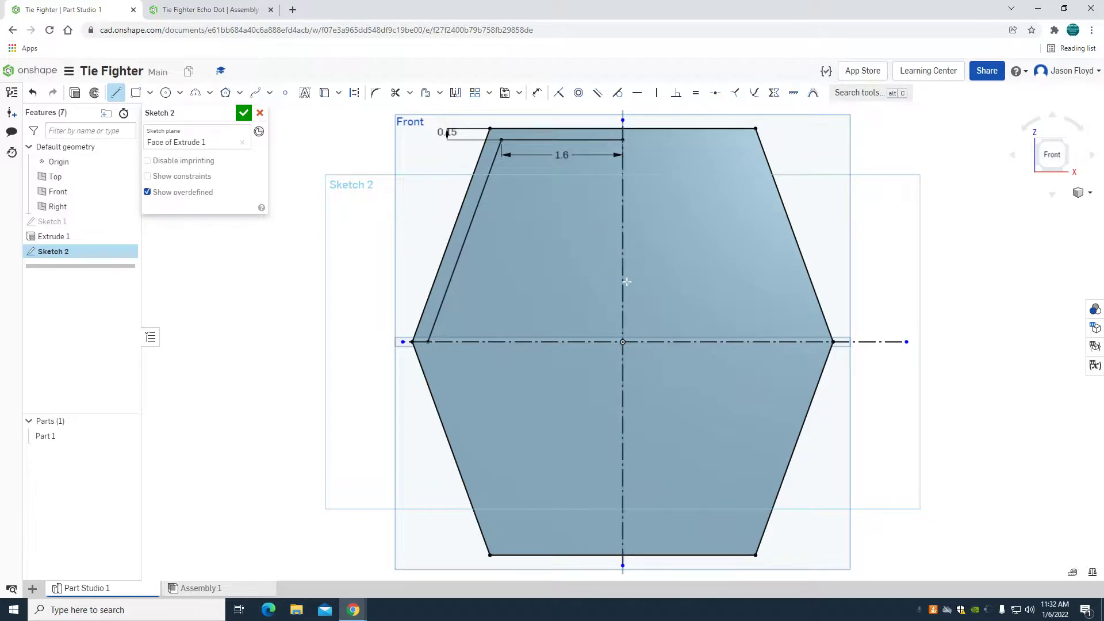
# Draw a 0.65-long horizontal line from the vertical centreline
pyautogui.click(624, 283)
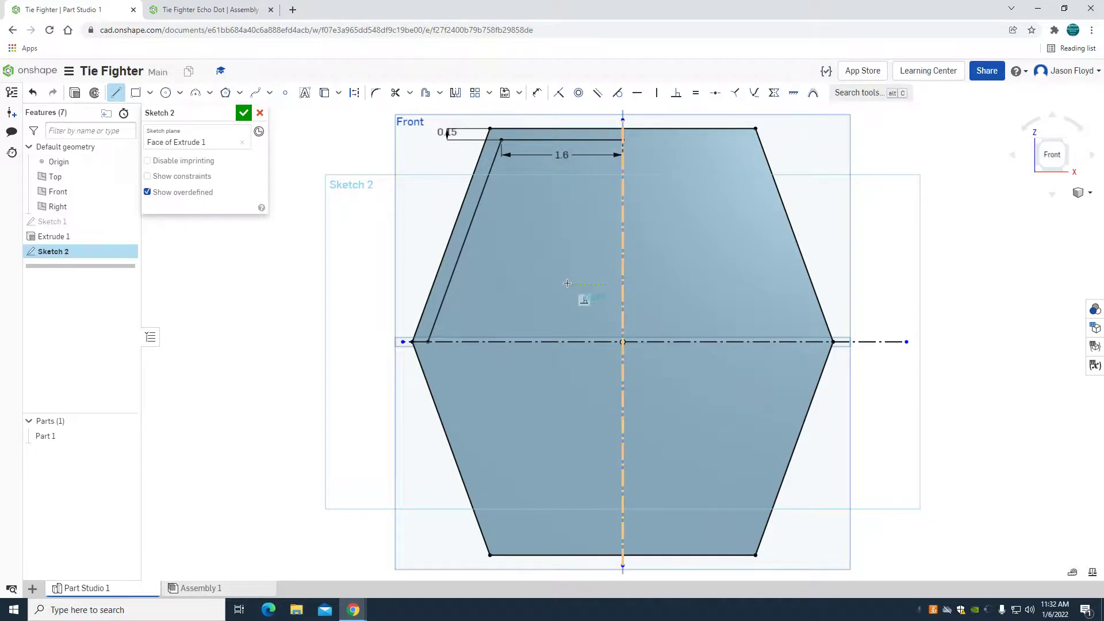
pyautogui.click(567, 284)
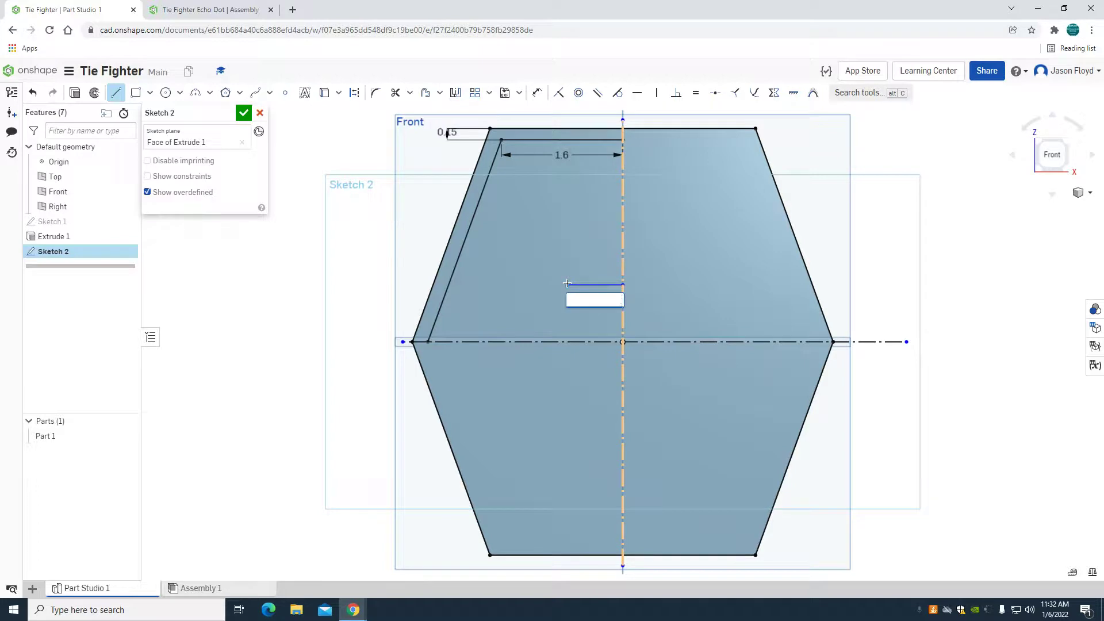
pyautogui.write('0.65')
pyautogui.press('Return')
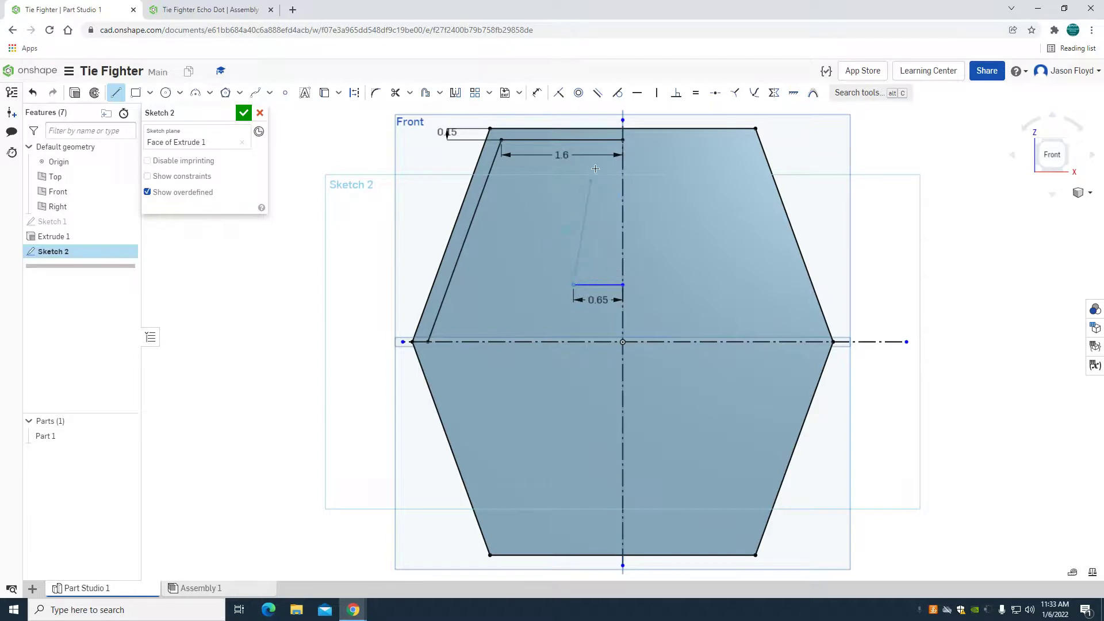
# Dimension the 0.65 line 1.8 below the top edge
pyautogui.click(537, 93)
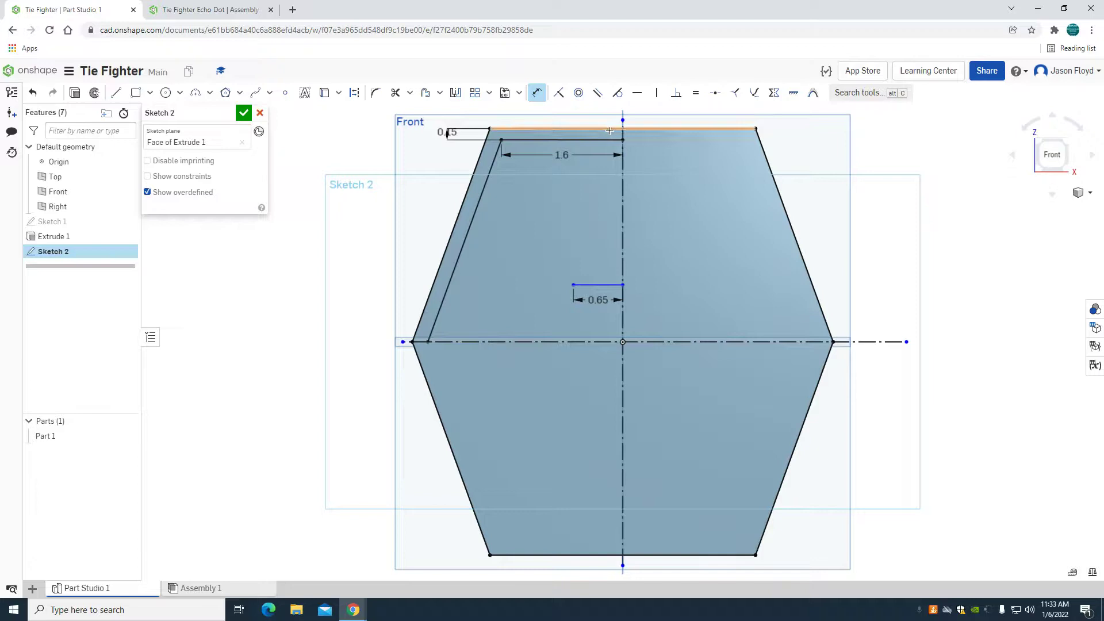
pyautogui.click(610, 129)
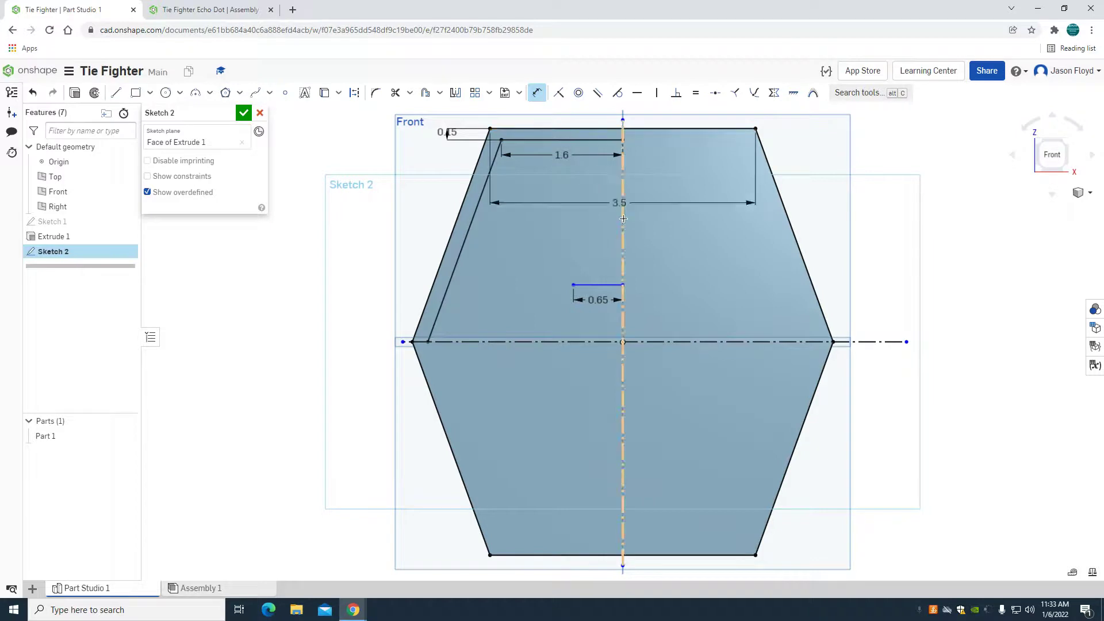
pyautogui.click(599, 284)
pyautogui.click(883, 233)
pyautogui.write('1')
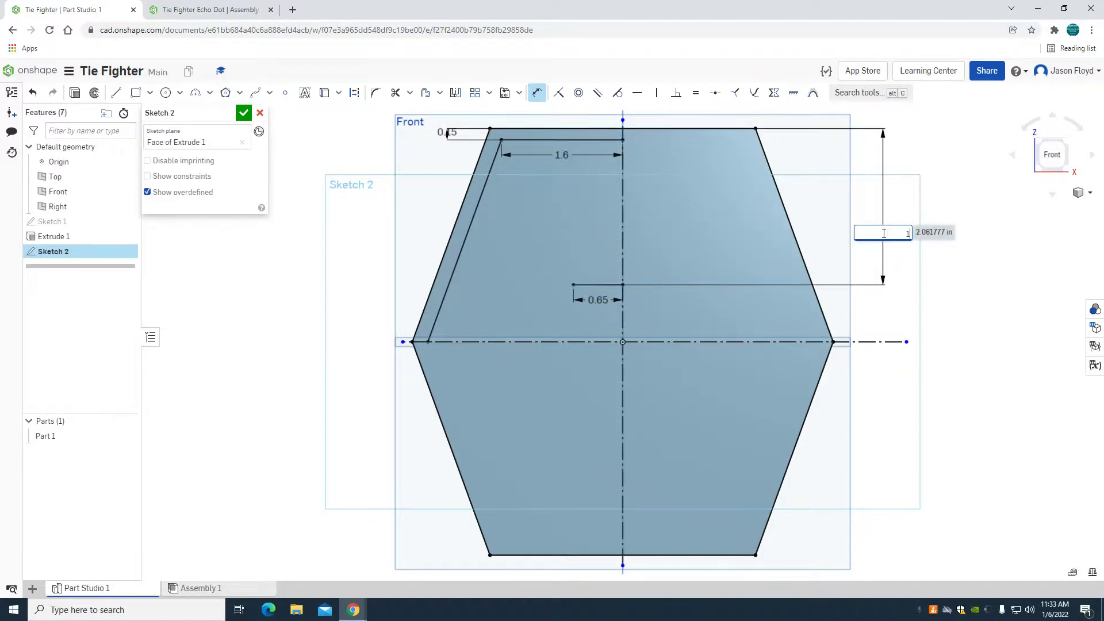
pyautogui.write('.8')
pyautogui.press('Return')
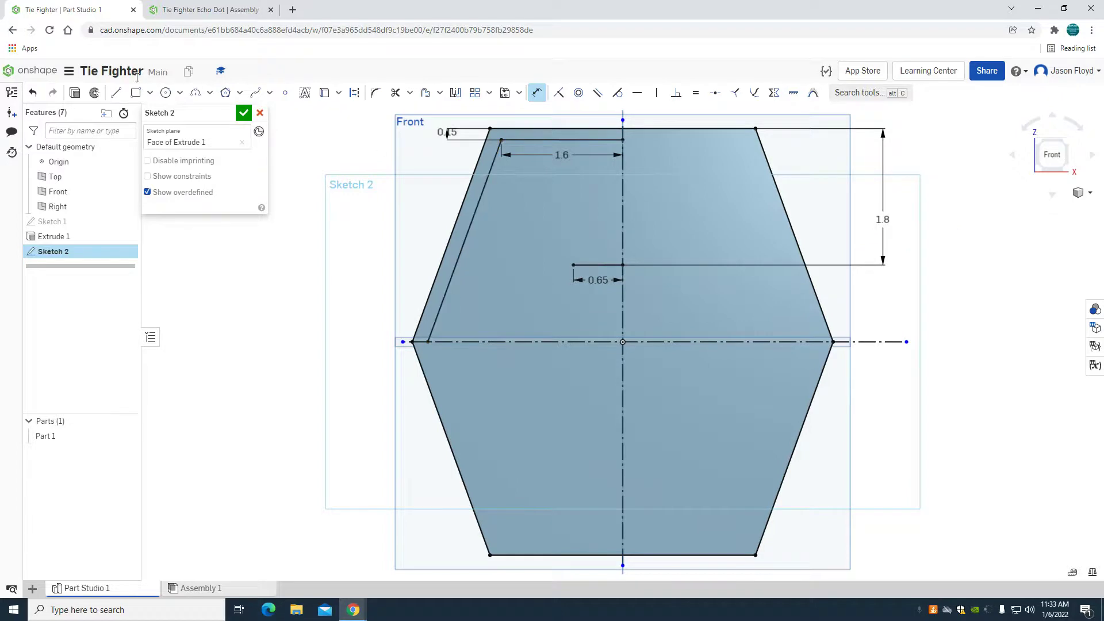
# Draw a slanted strut from the 0.65 line's end to the horizontal centreline, removing the conflicting parallel constraint
pyautogui.click(116, 93)
pyautogui.click(572, 266)
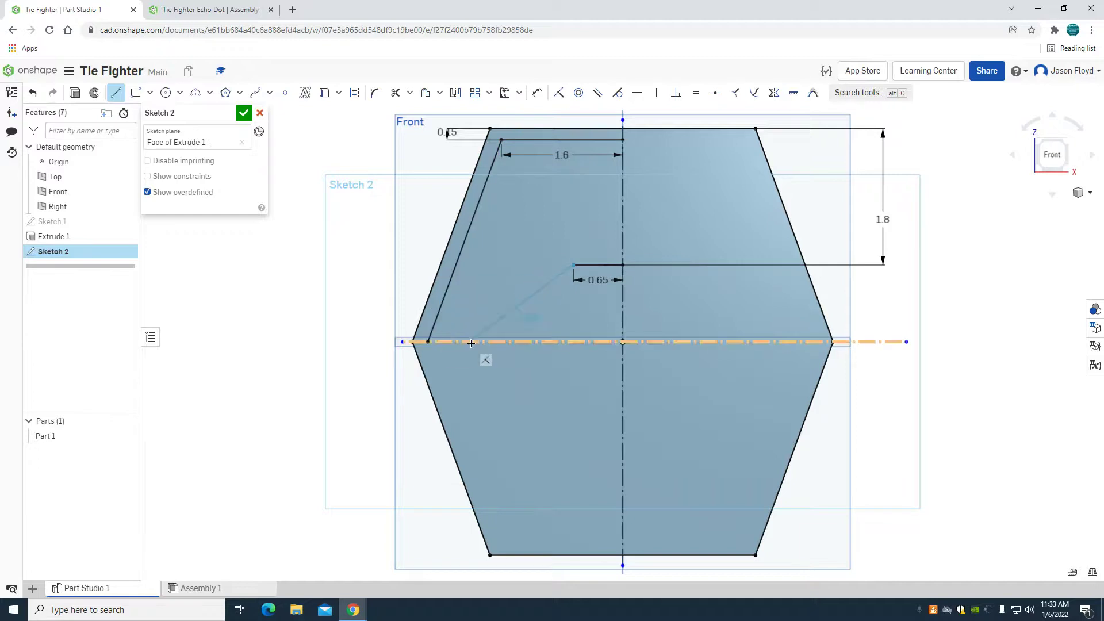
pyautogui.click(545, 343)
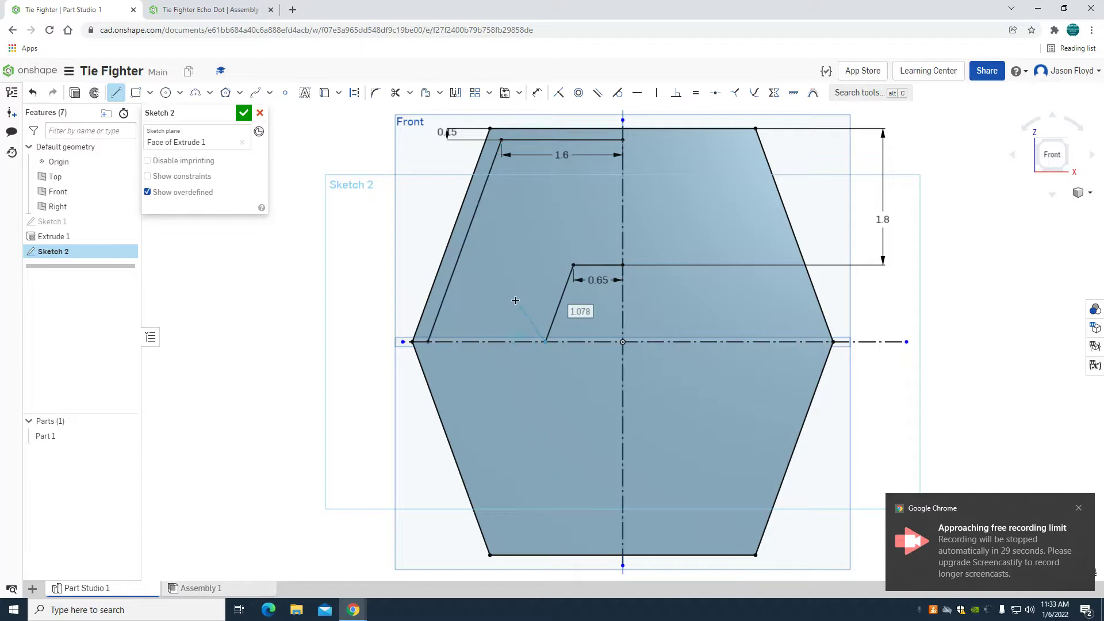
pyautogui.rightClick(391, 246)
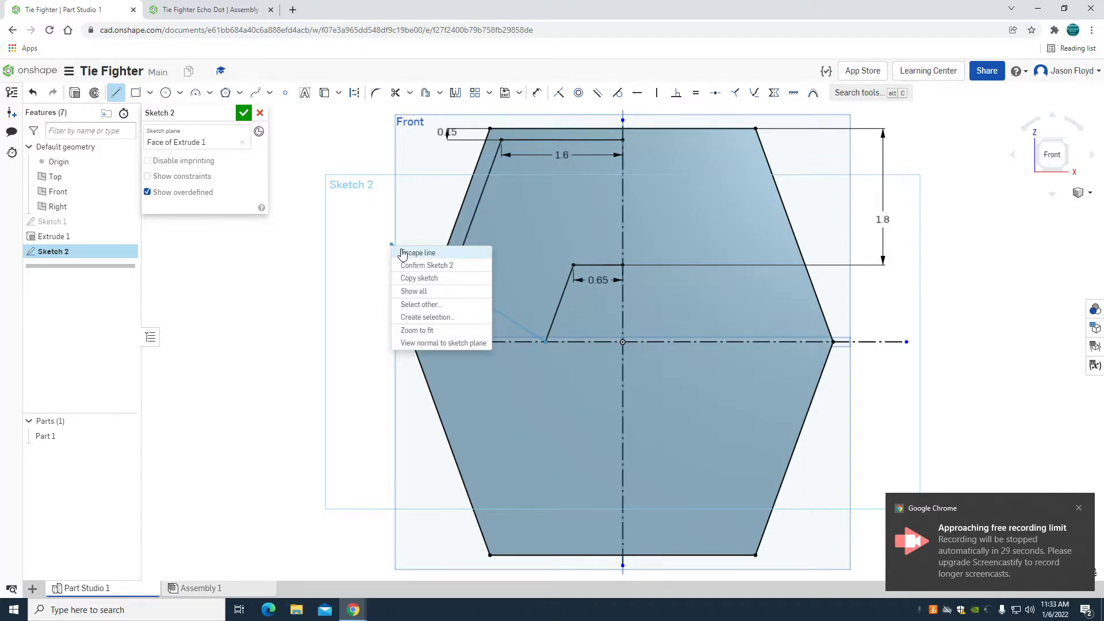
pyautogui.click(403, 253)
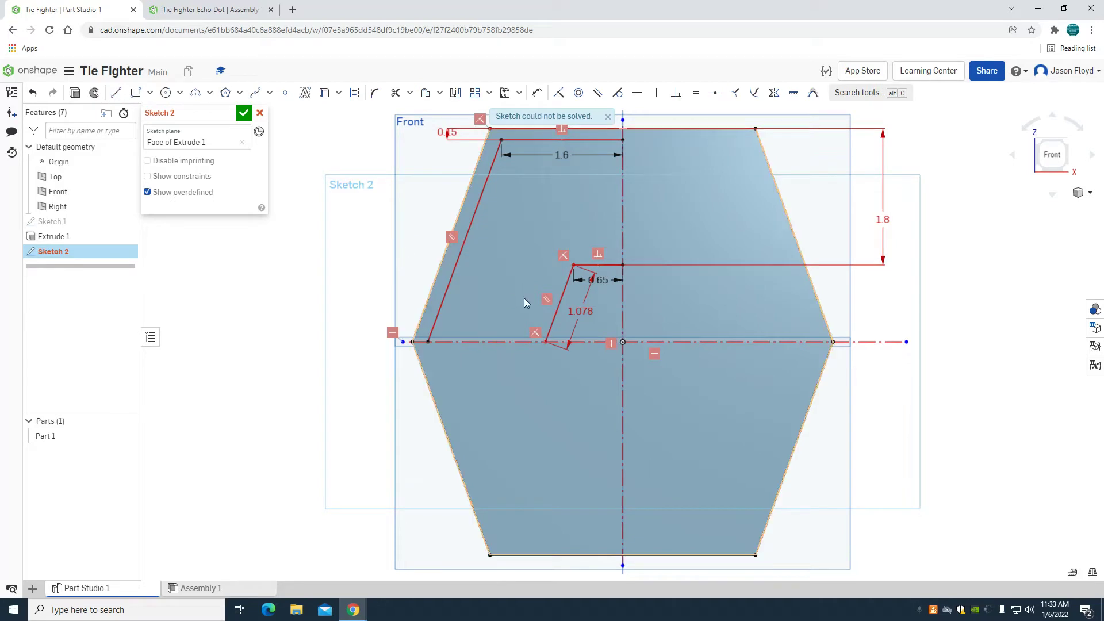
pyautogui.click(547, 300)
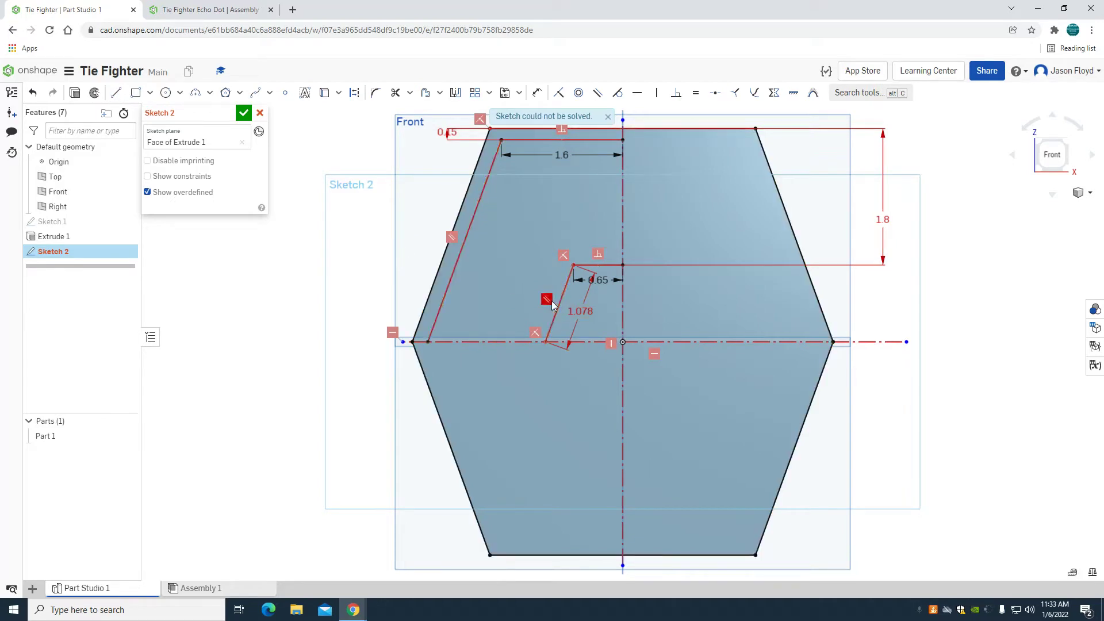
pyautogui.press('Delete')
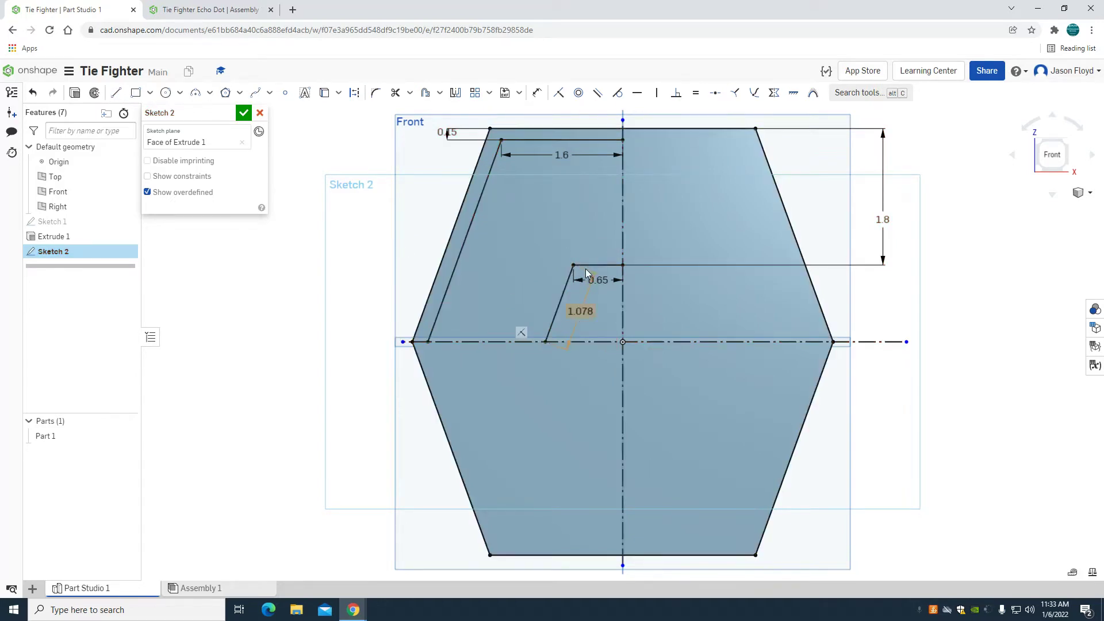
# Add a 110° angle between the 0.65 line and the strut, dropping the 1.078 dimension
pyautogui.click(536, 93)
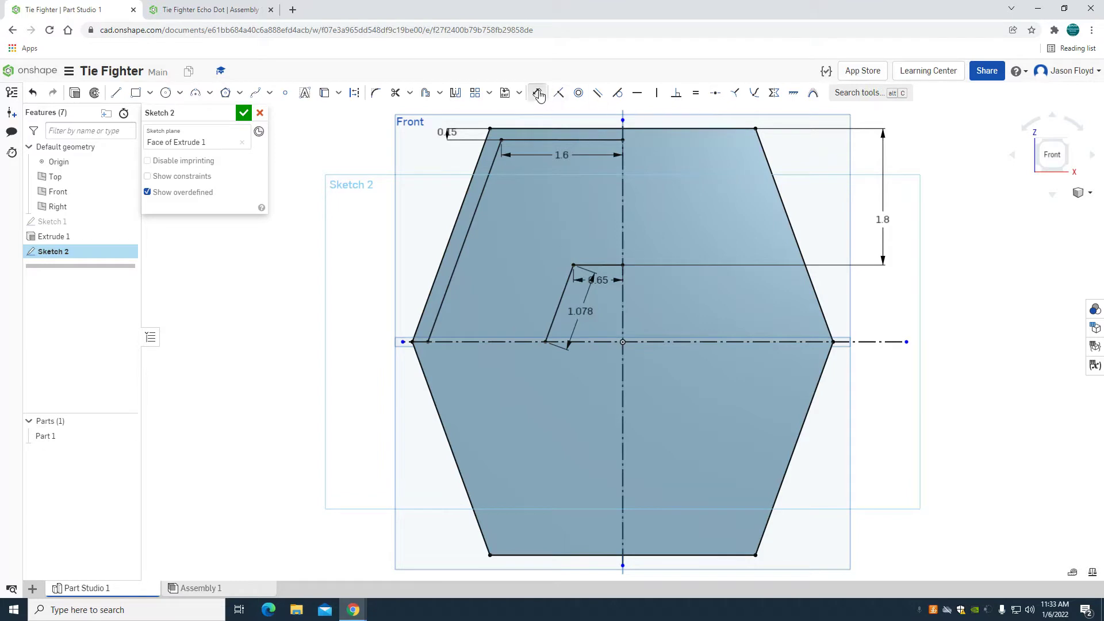
pyautogui.click(581, 265)
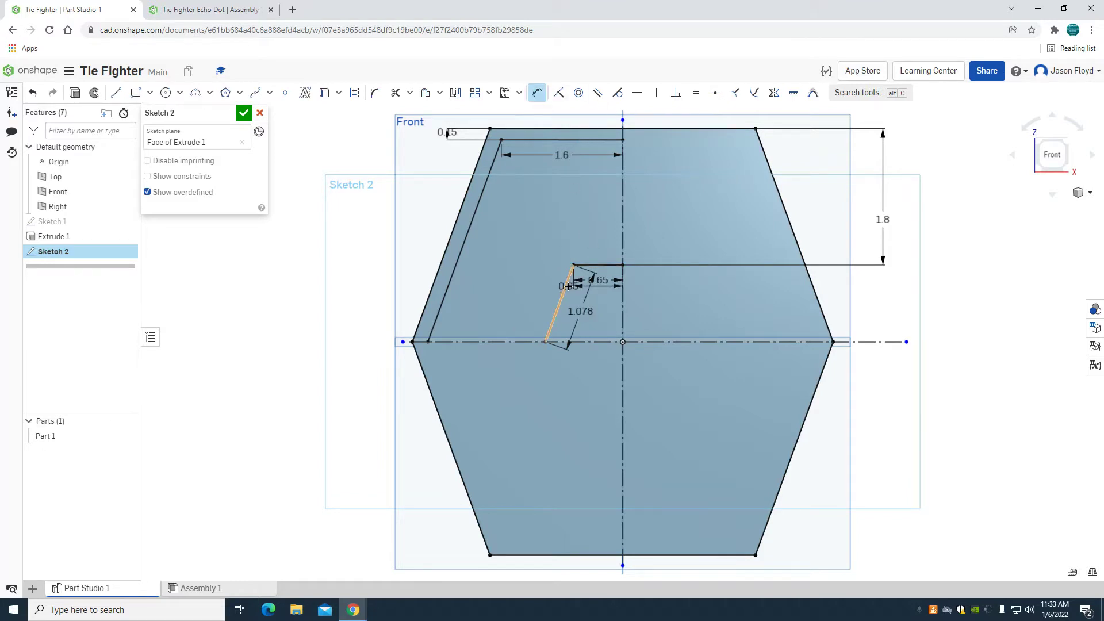
pyautogui.click(561, 299)
pyautogui.click(595, 296)
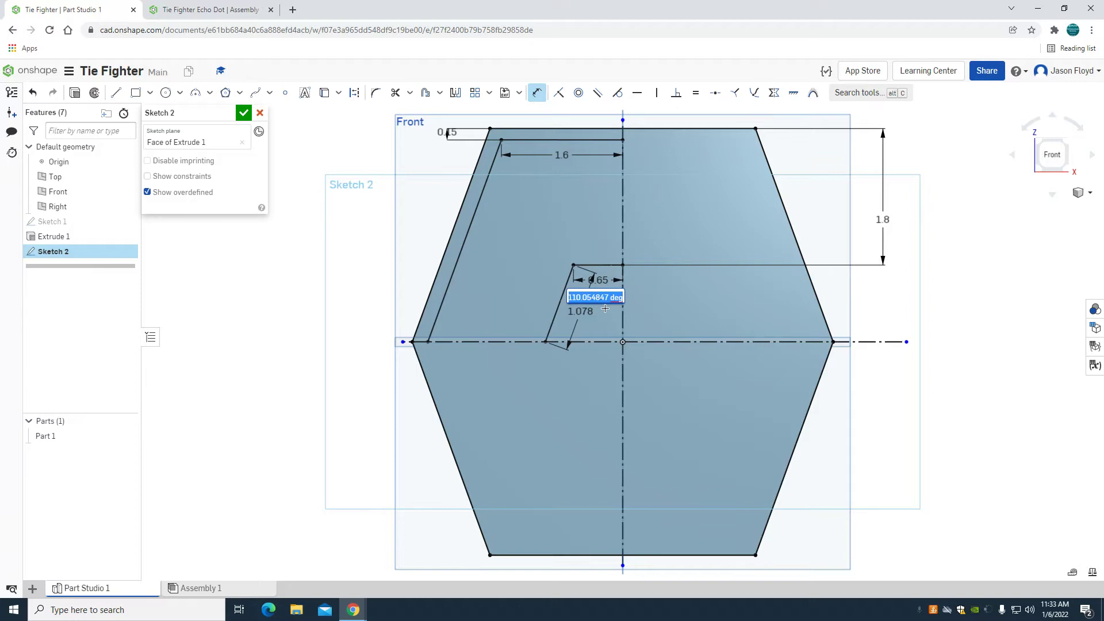
pyautogui.press('Return')
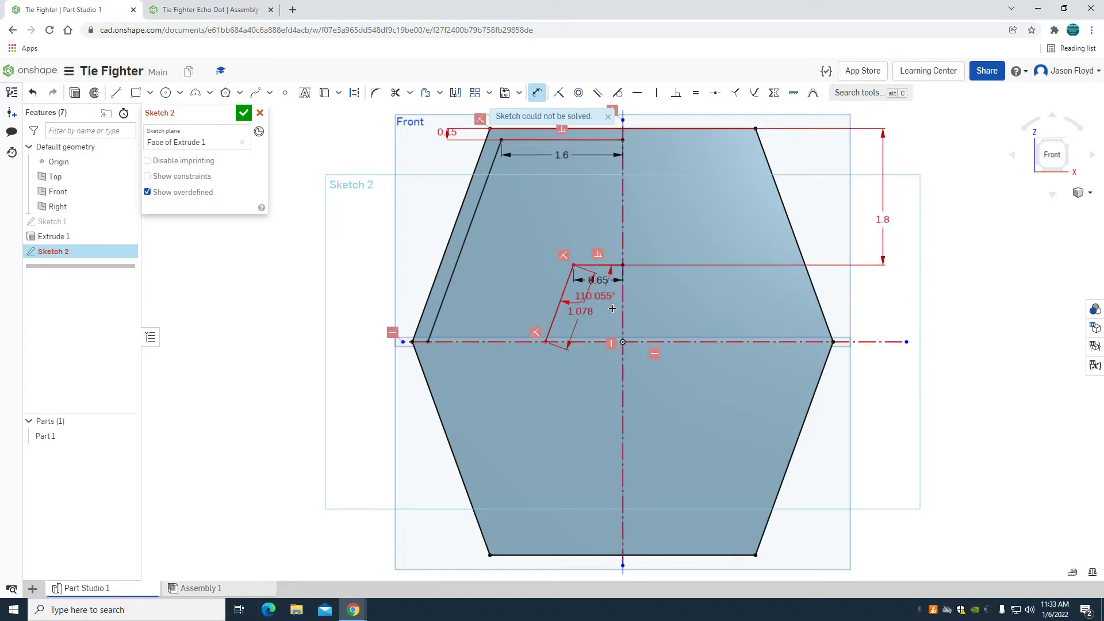
pyautogui.rightClick(639, 295)
pyautogui.press('Escape')
pyautogui.rightClick(647, 315)
pyautogui.click(679, 321)
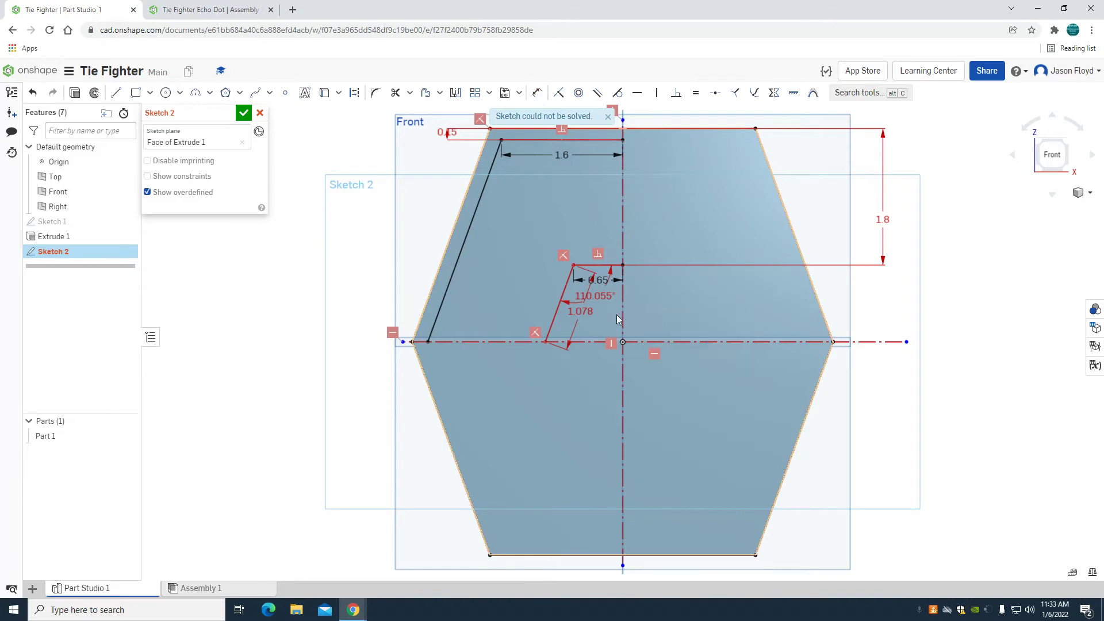